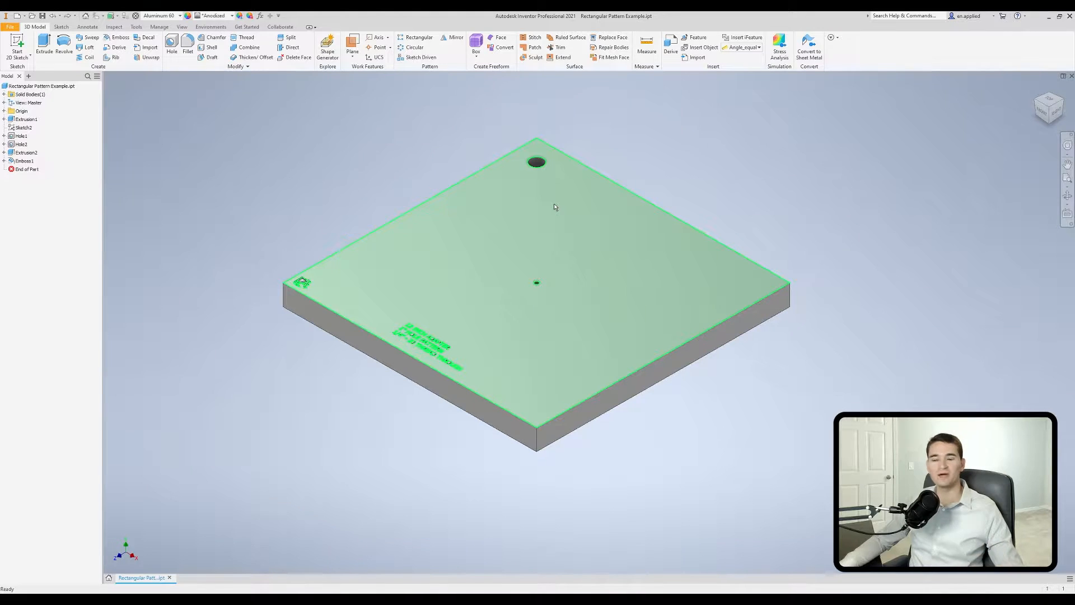
Step: Examine the adapter plate's corner hole, center hole and engraved markings from several angles
shift+middle_drag(554, 207, 542, 257)
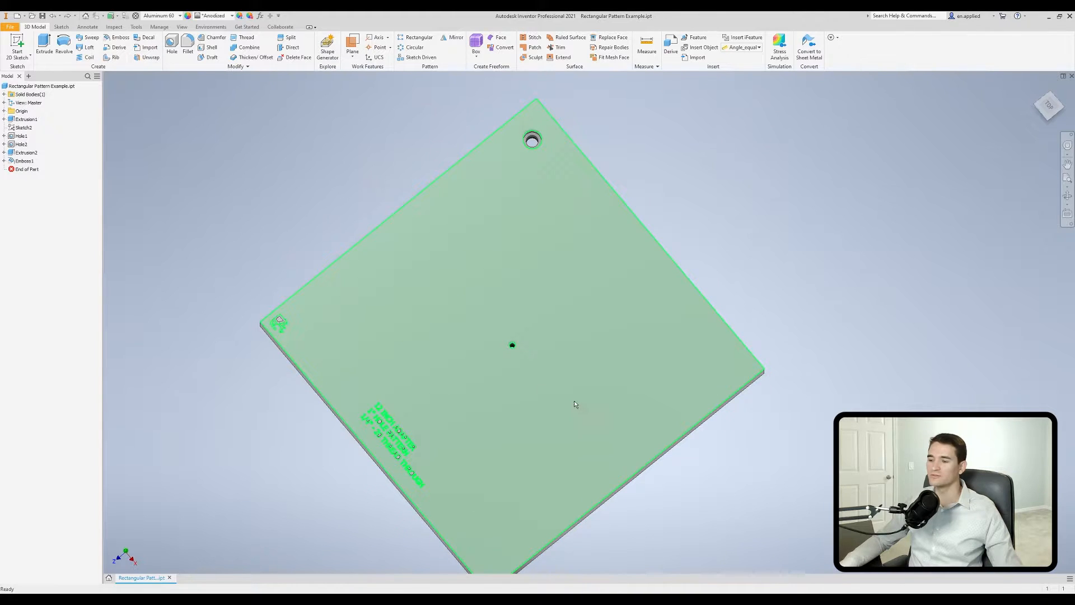
shift+middle_drag(572, 406, 572, 371)
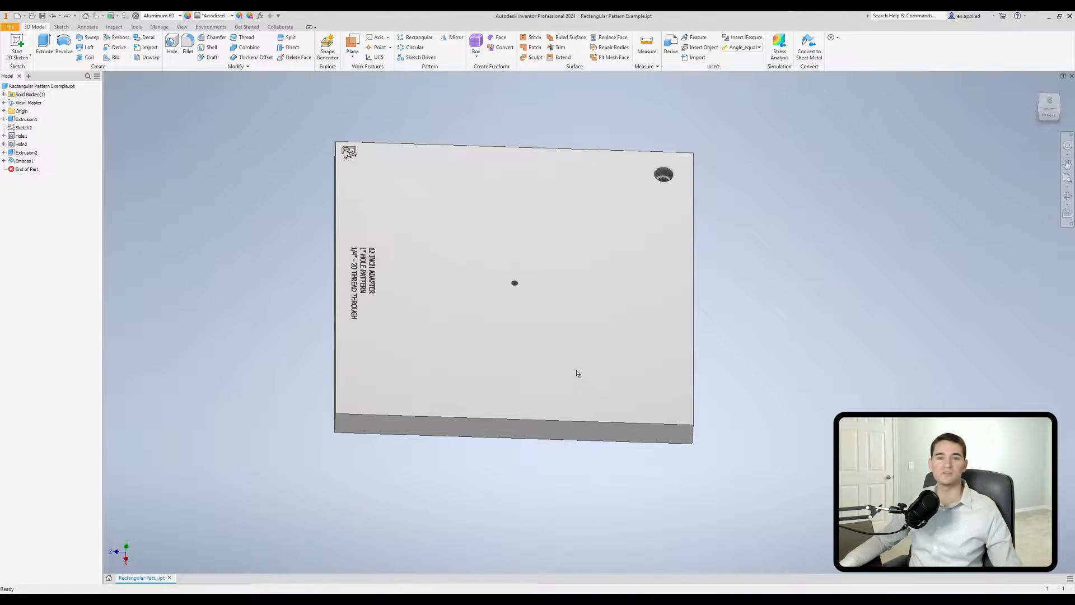
mouse_move(577, 383)
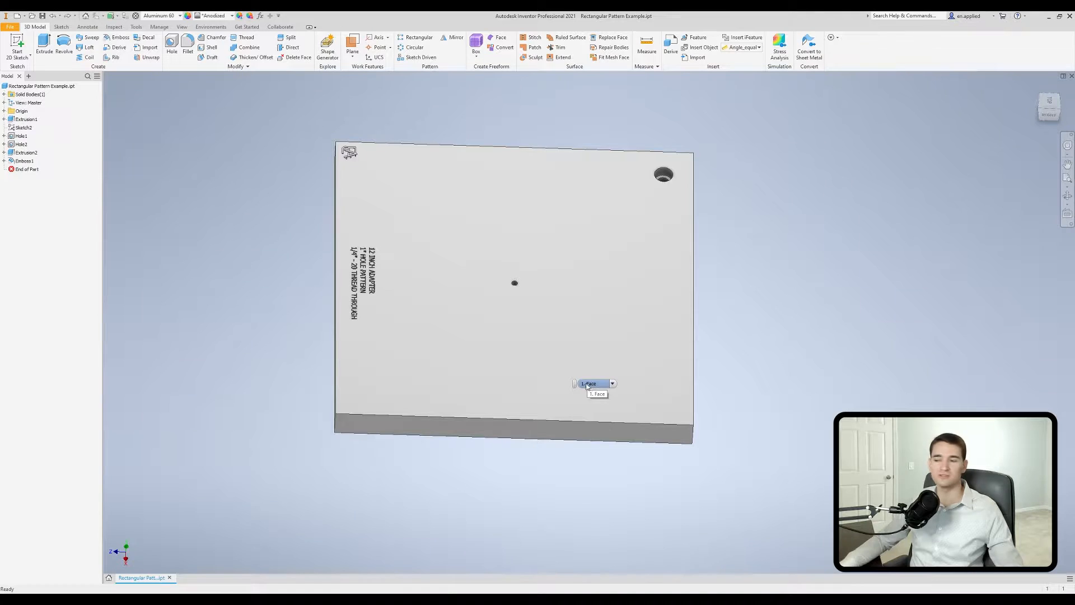
scroll(514, 281, up, 4)
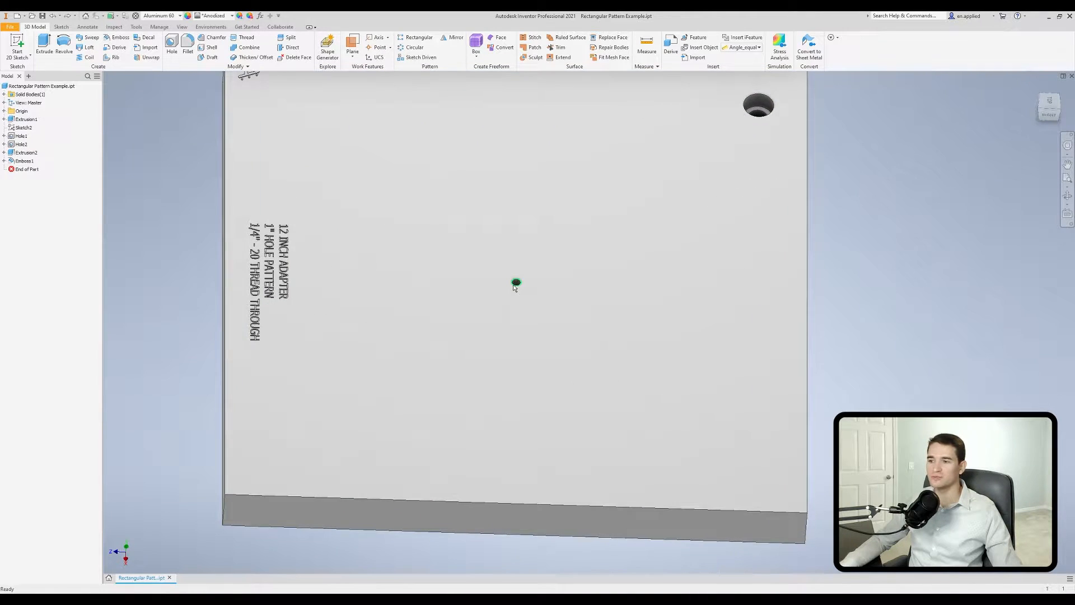
shift+middle_drag(569, 377, 568, 337)
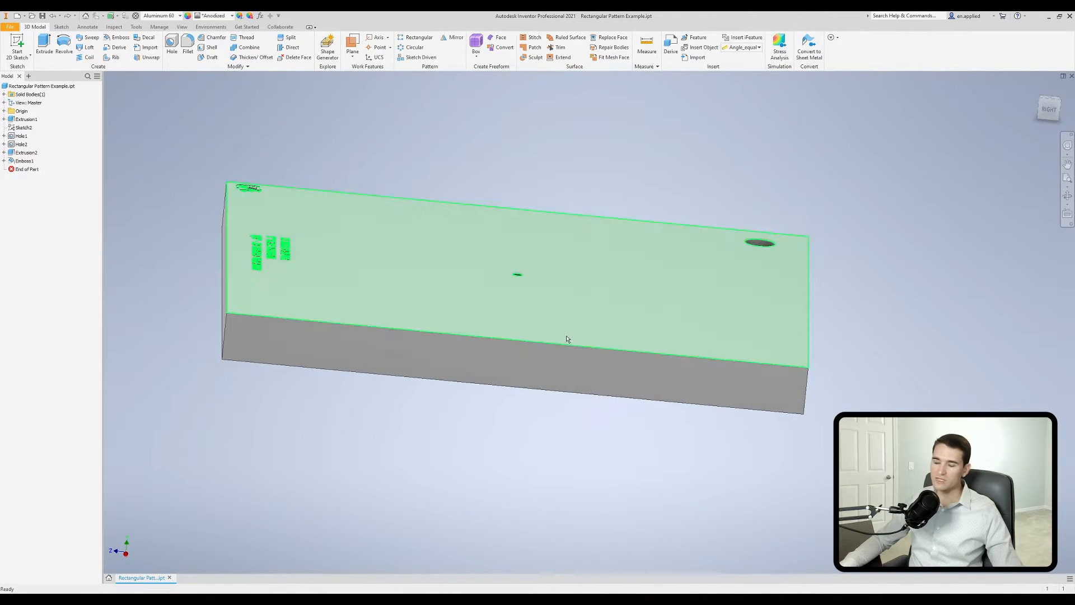
shift+middle_drag(362, 348, 491, 369)
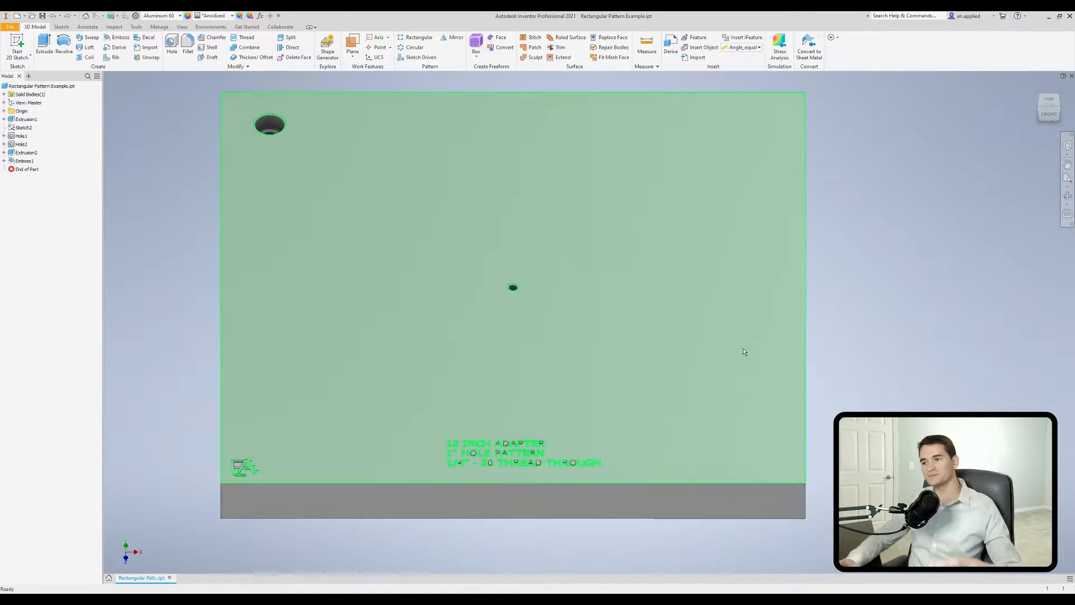
mouse_move(750, 361)
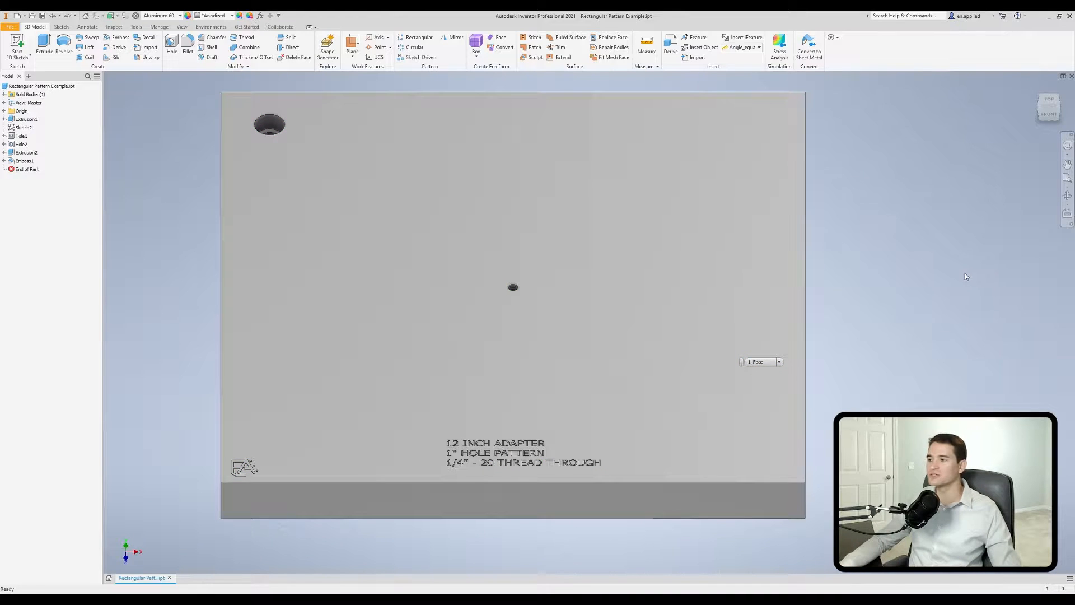
shift+middle_drag(872, 349, 772, 370)
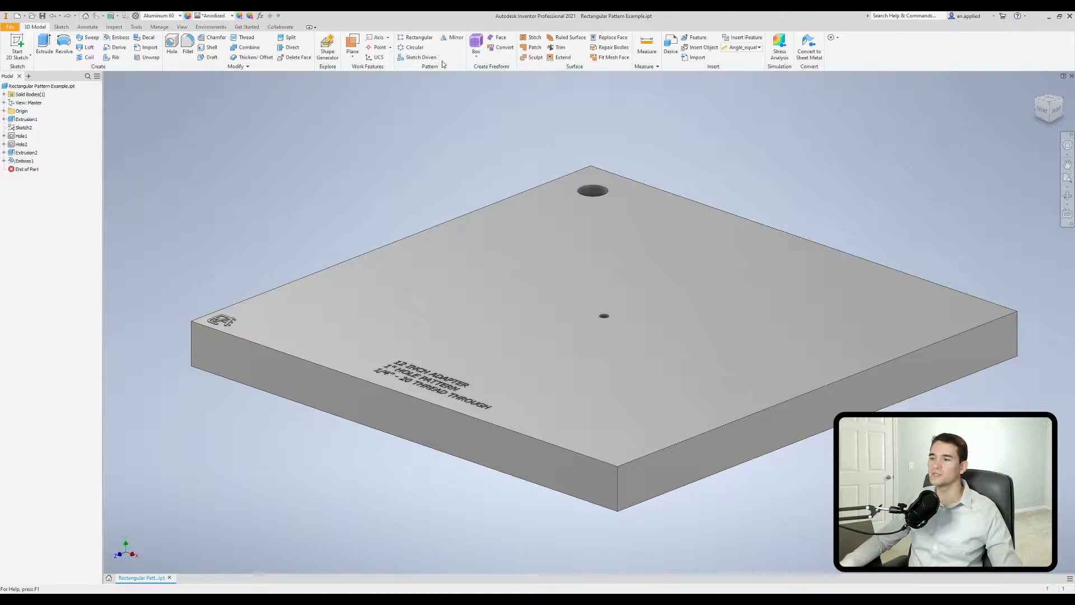
Step: Start a Rectangular Pattern of individual features and choose the large counterbored corner hole as the feature
click(415, 39)
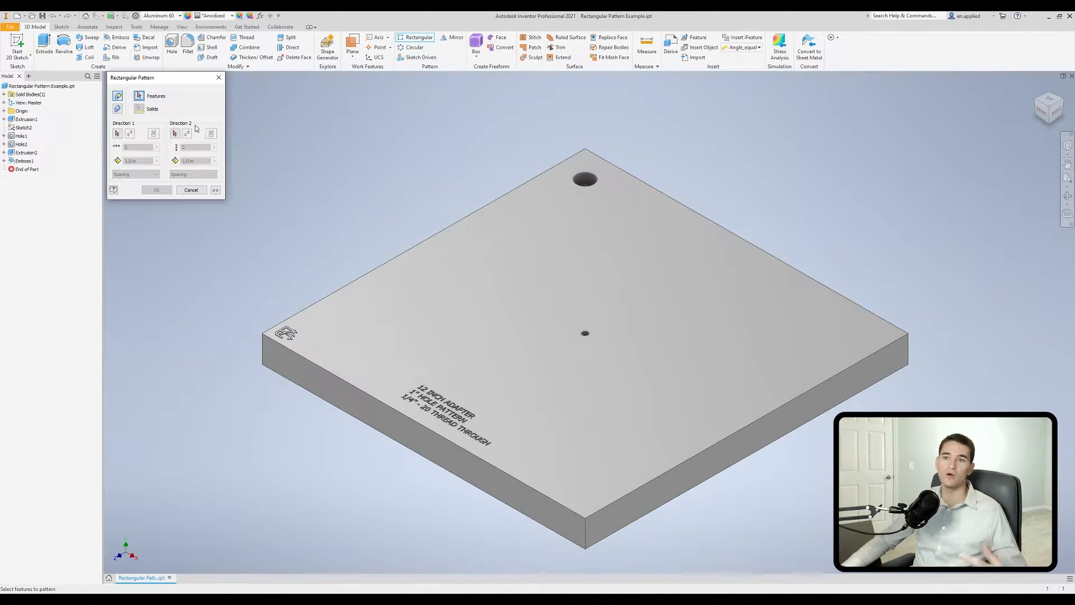
click(118, 108)
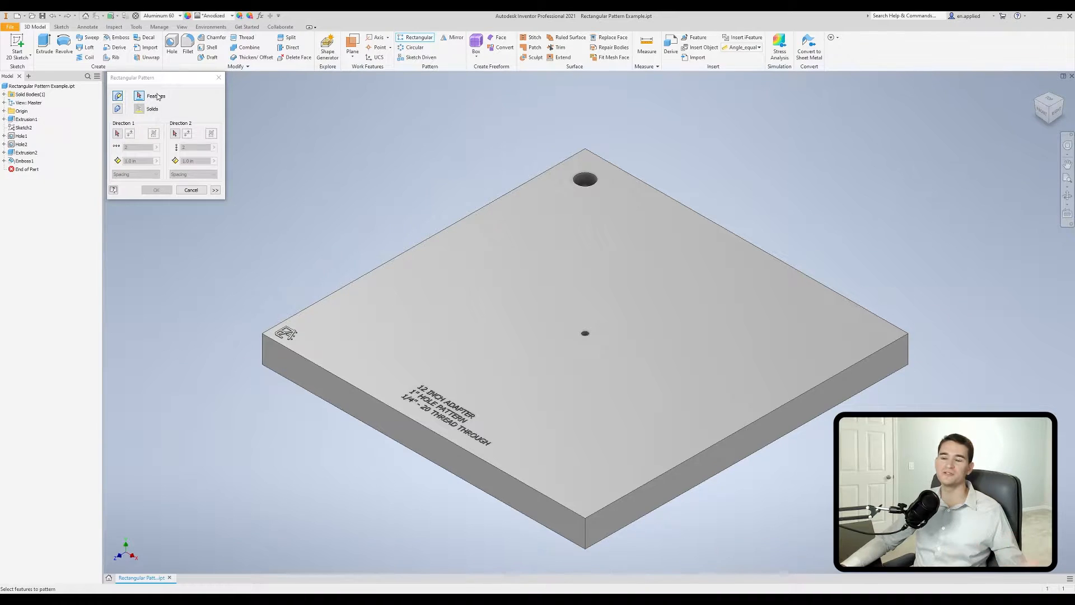
click(140, 100)
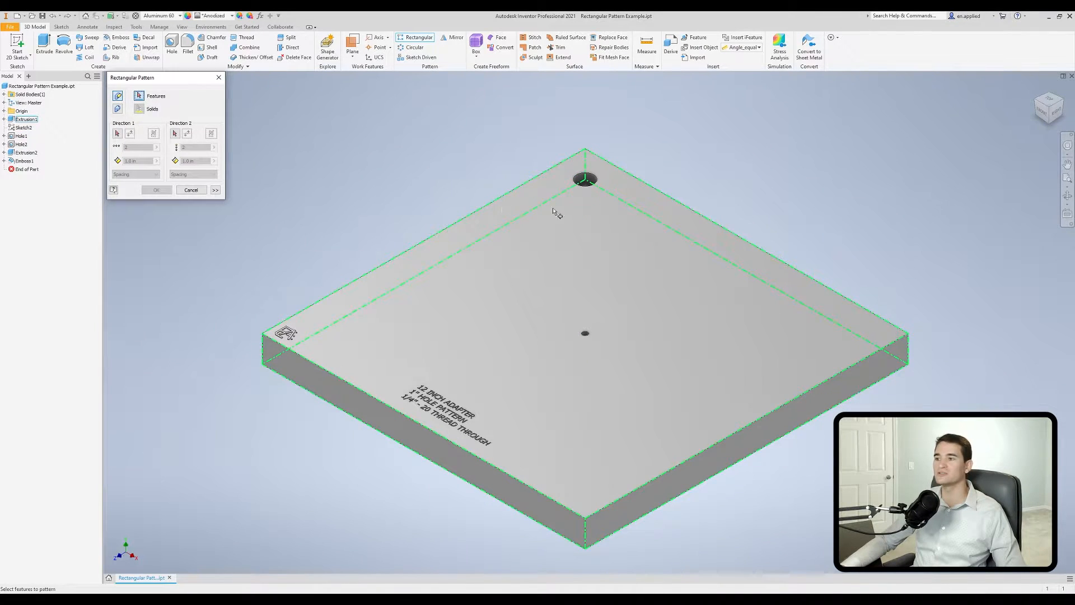
scroll(577, 184, up, 4)
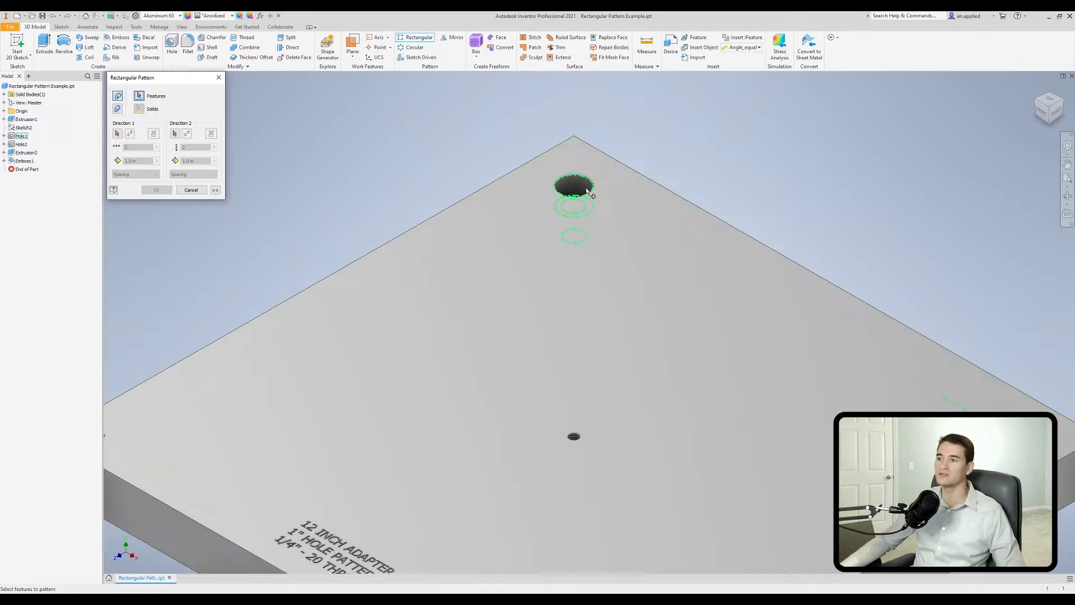
scroll(589, 191, down, 4)
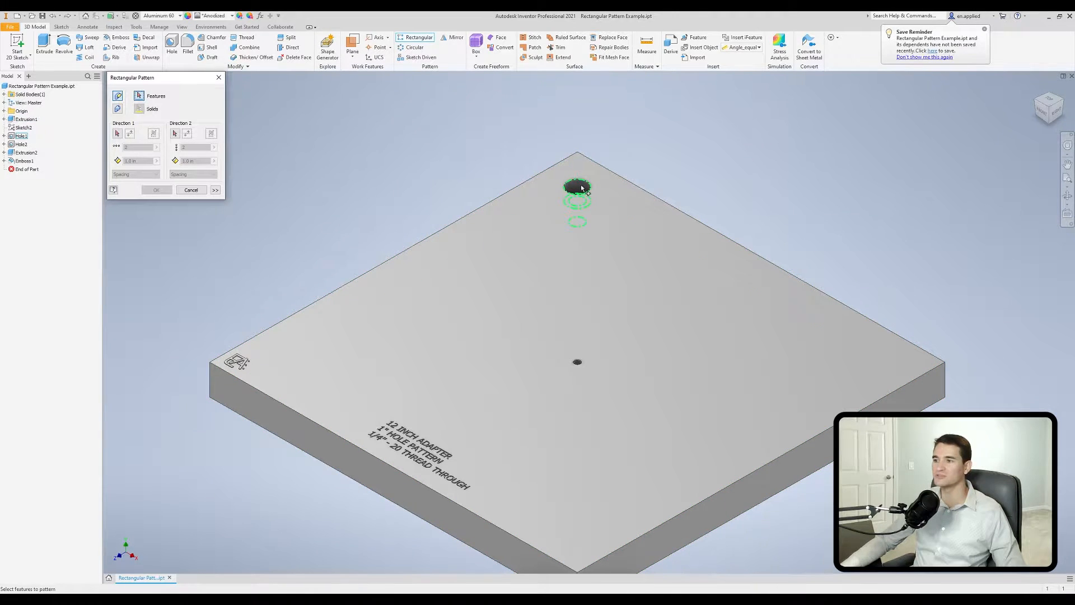
click(23, 137)
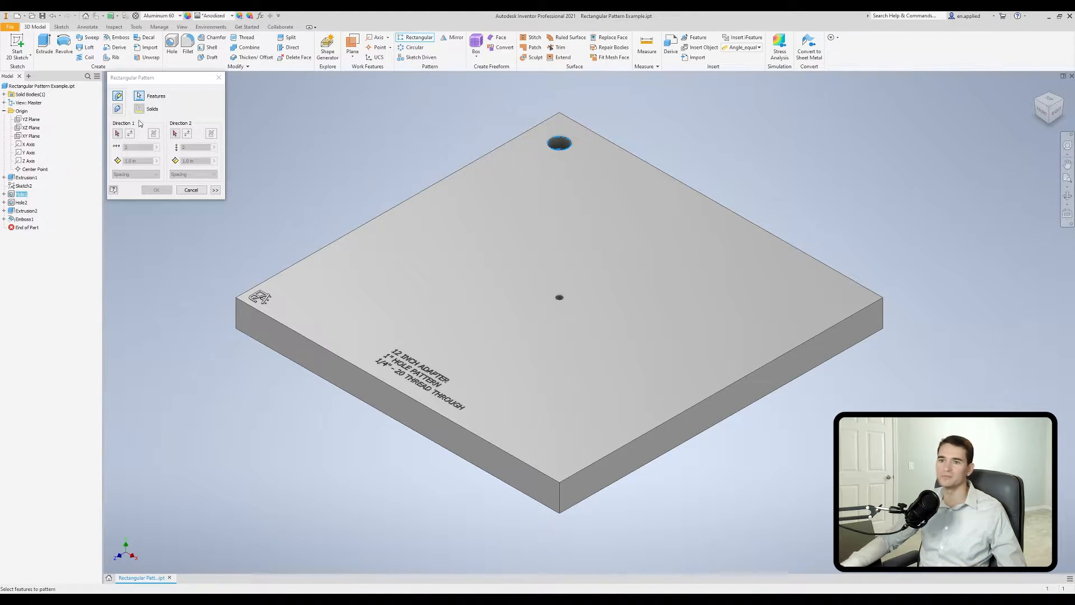
Step: Define direction 1 along the plate's upper edge opposite the engraved text, and flip it so the copies run onto the plate
click(117, 135)
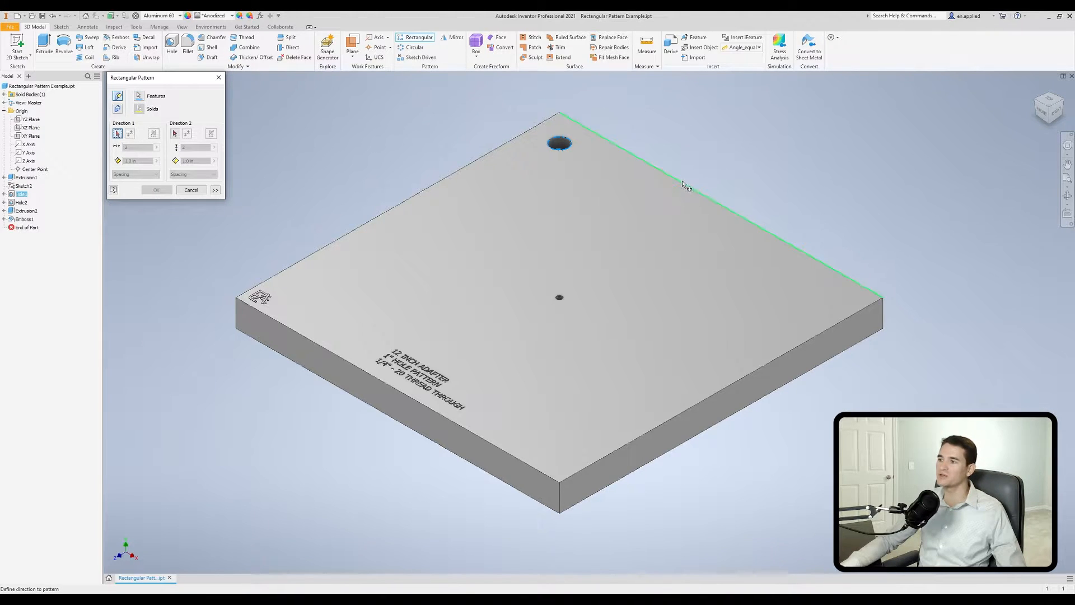
shift+middle_drag(738, 329, 630, 324)
shift+middle_drag(381, 308, 510, 331)
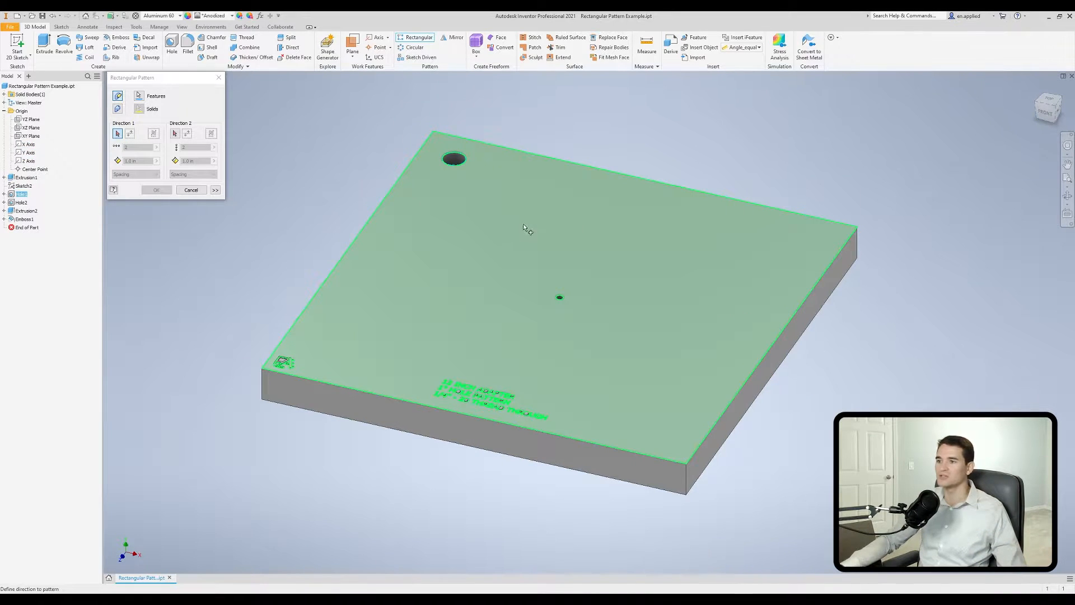
shift+middle_drag(848, 285, 794, 326)
click(729, 198)
middle_drag(801, 162, 738, 241)
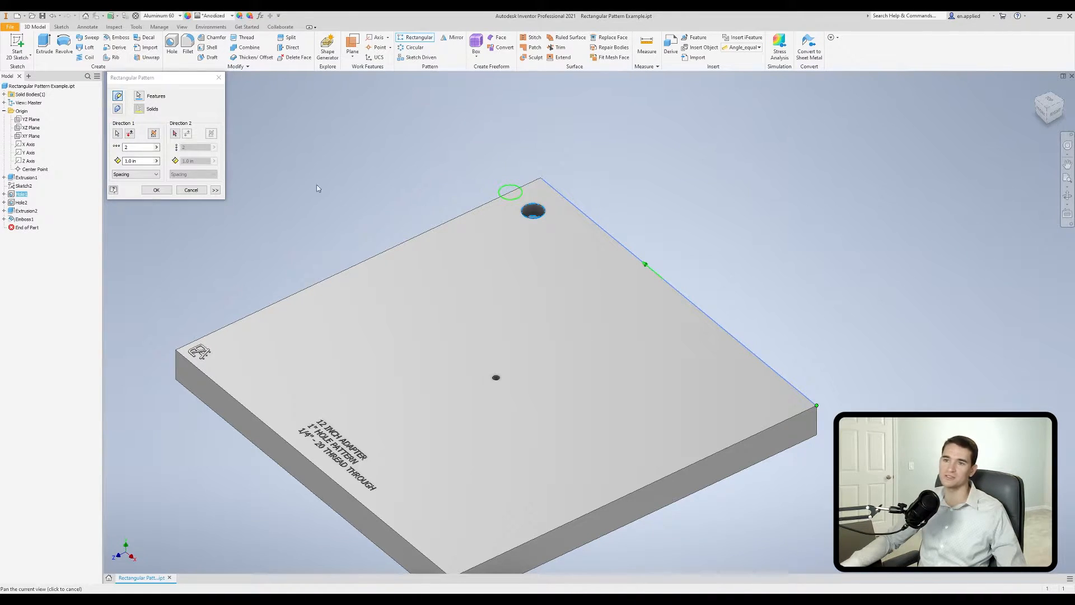
click(130, 135)
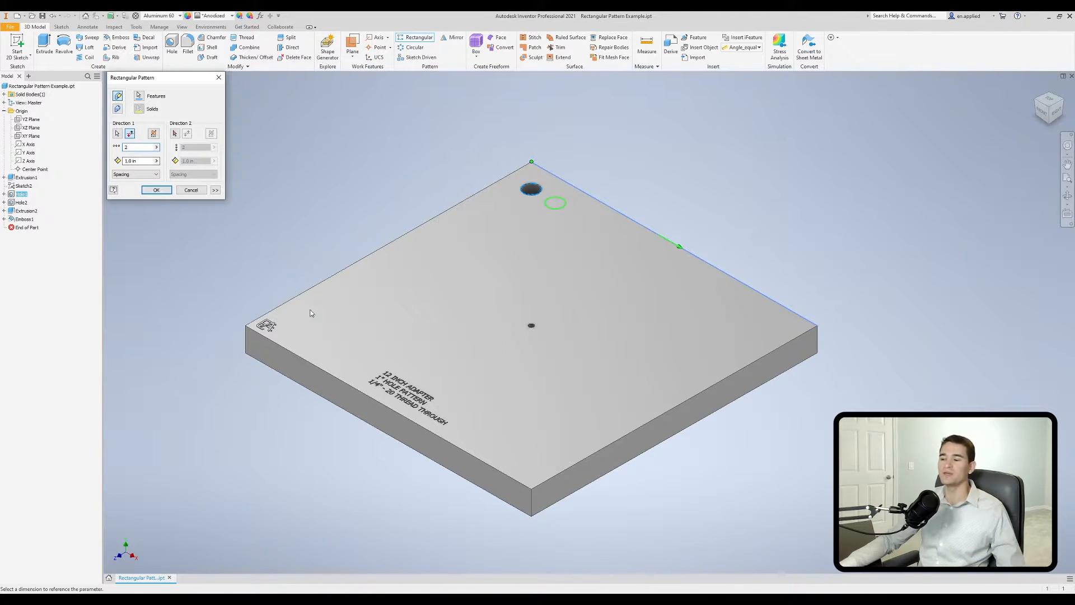
Step: Try 4 occurrences in direction 1, and settle on 2 occurrences with a spacing of 10 in
shift+middle_drag(426, 431, 481, 439)
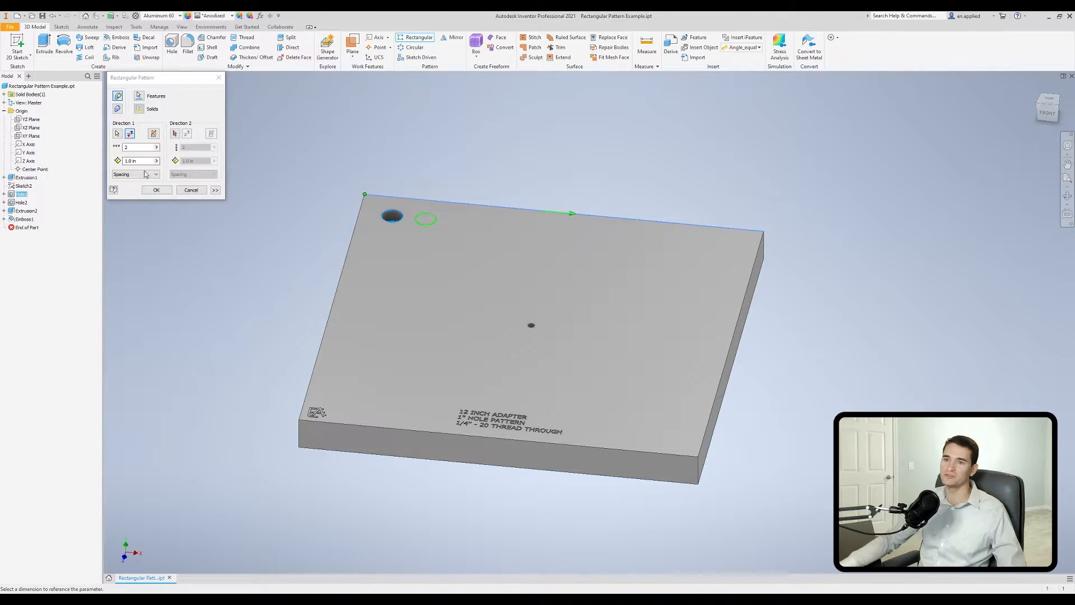
drag(138, 148, 108, 147)
text(4)
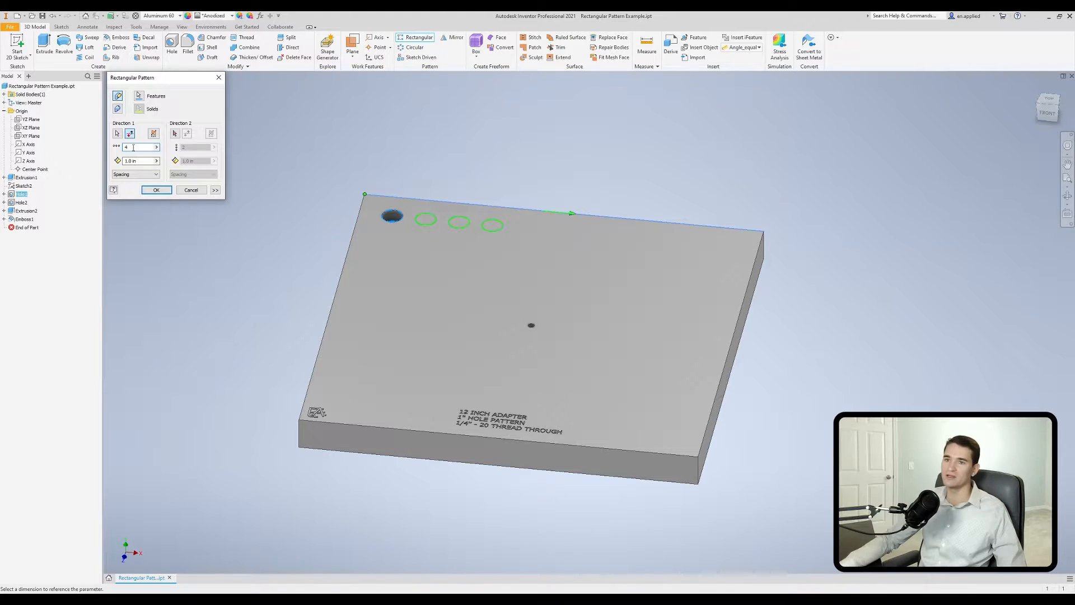
double_click(137, 148)
text(2)
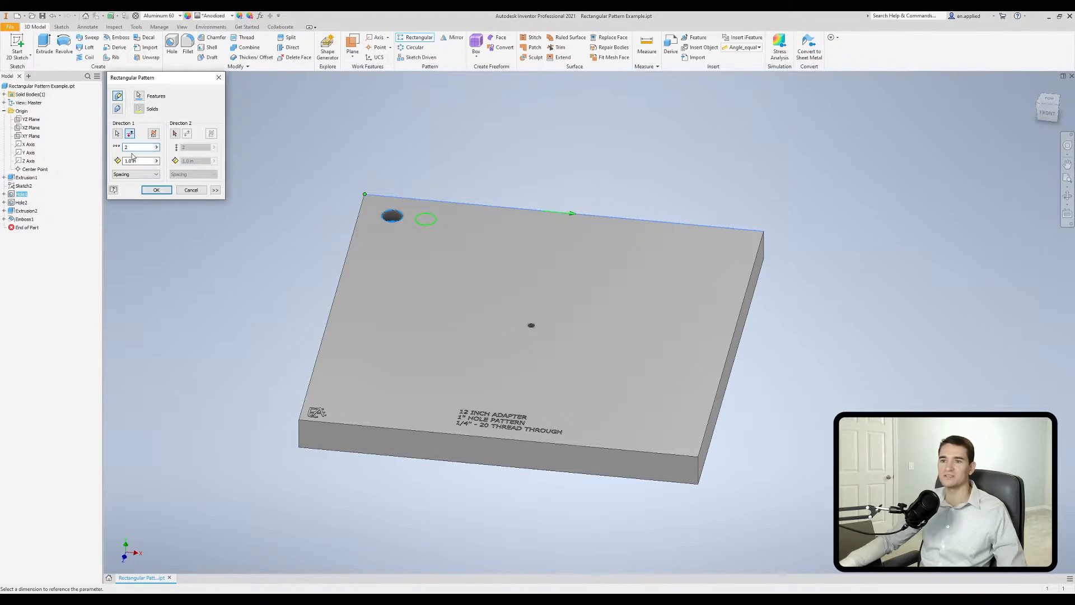
double_click(140, 161)
text(10)
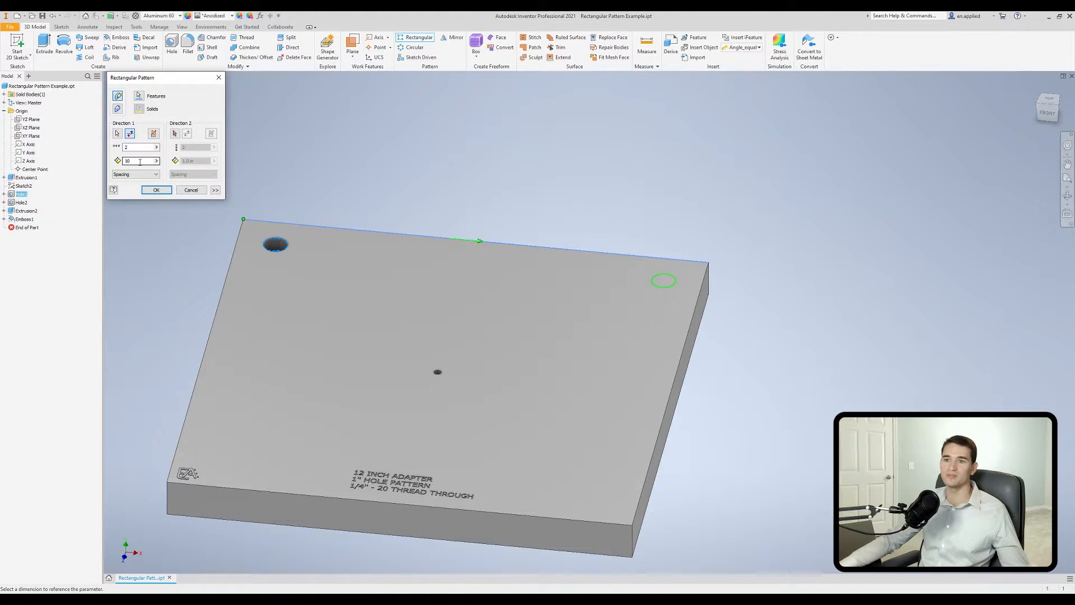
Step: Try 4 occurrences in direction 1 with the Spacing method and inspect where the previewed holes fall
click(144, 174)
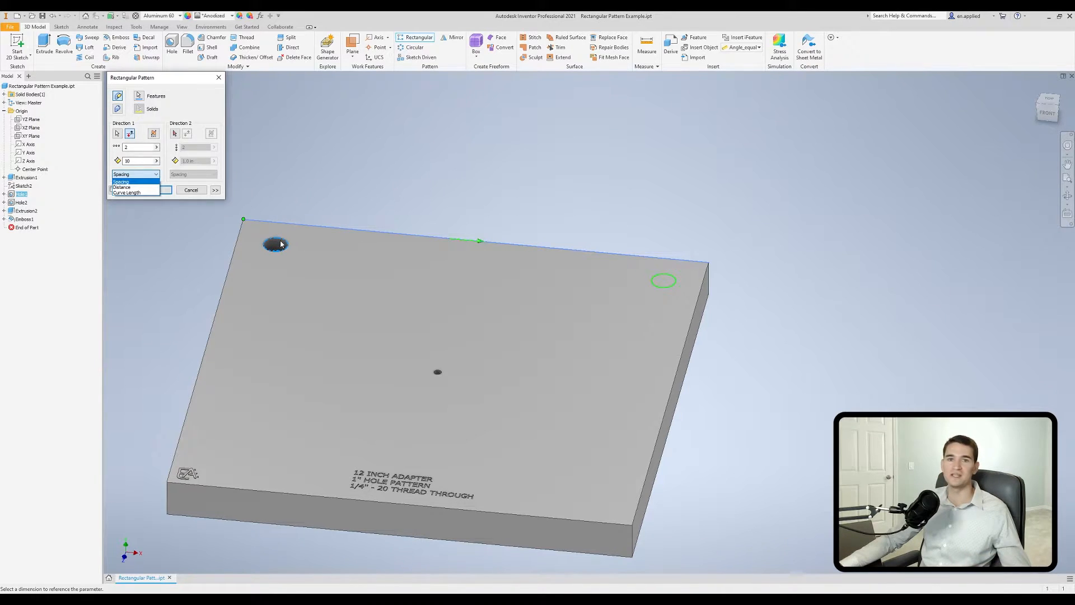
click(150, 149)
click(137, 147)
key(BackSpace)
text(4)
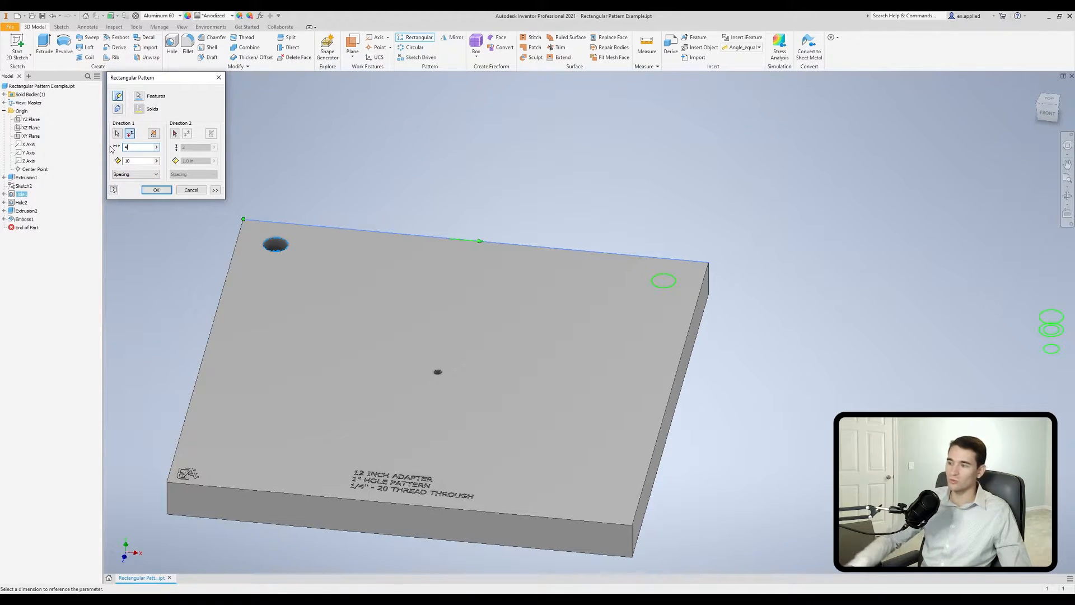
scroll(551, 317, down, 6)
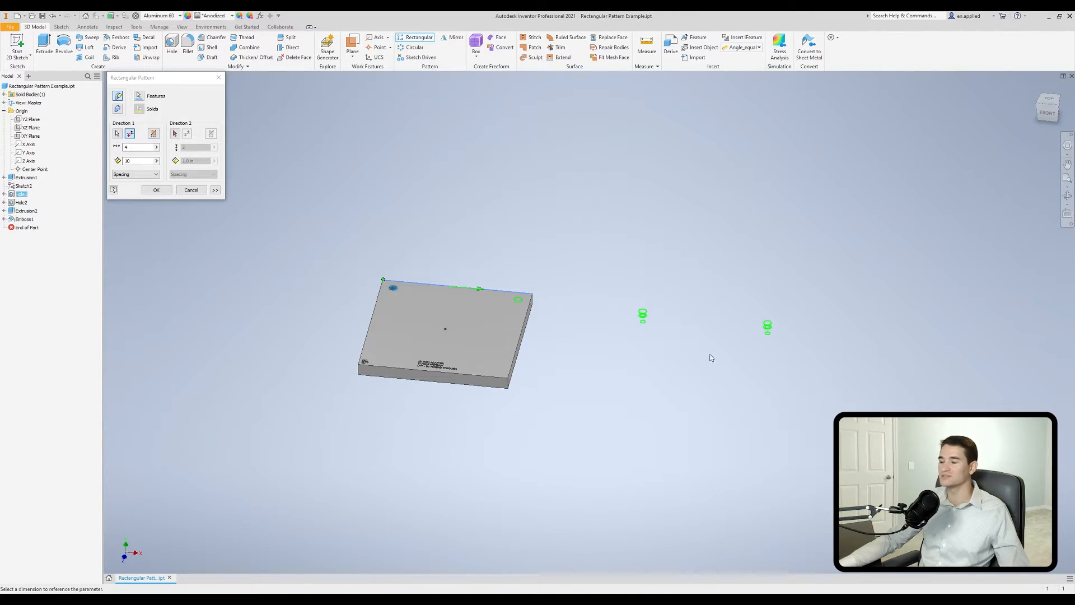
scroll(497, 323, down, 4)
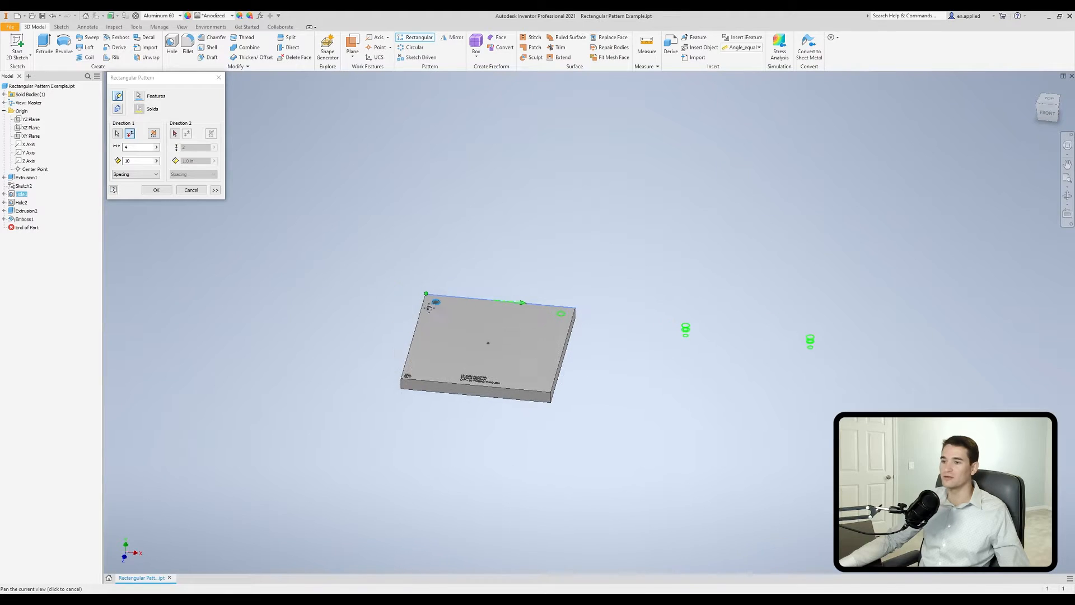
scroll(273, 247, up, 3)
Step: Change the direction 1 spacing method to Distance and inspect the hole preview
click(136, 175)
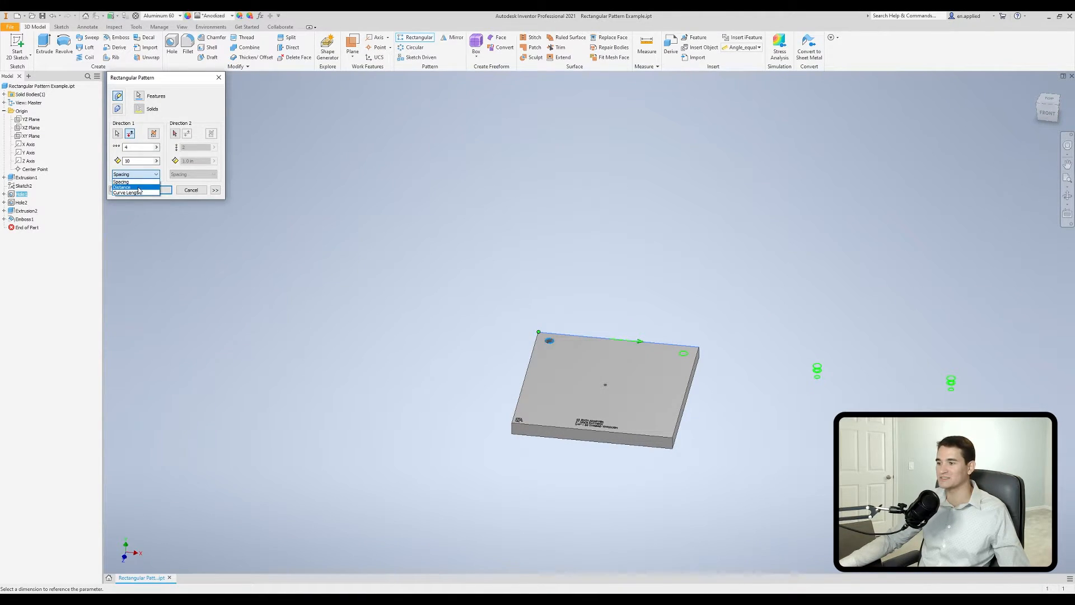
click(138, 187)
scroll(488, 309, up, 5)
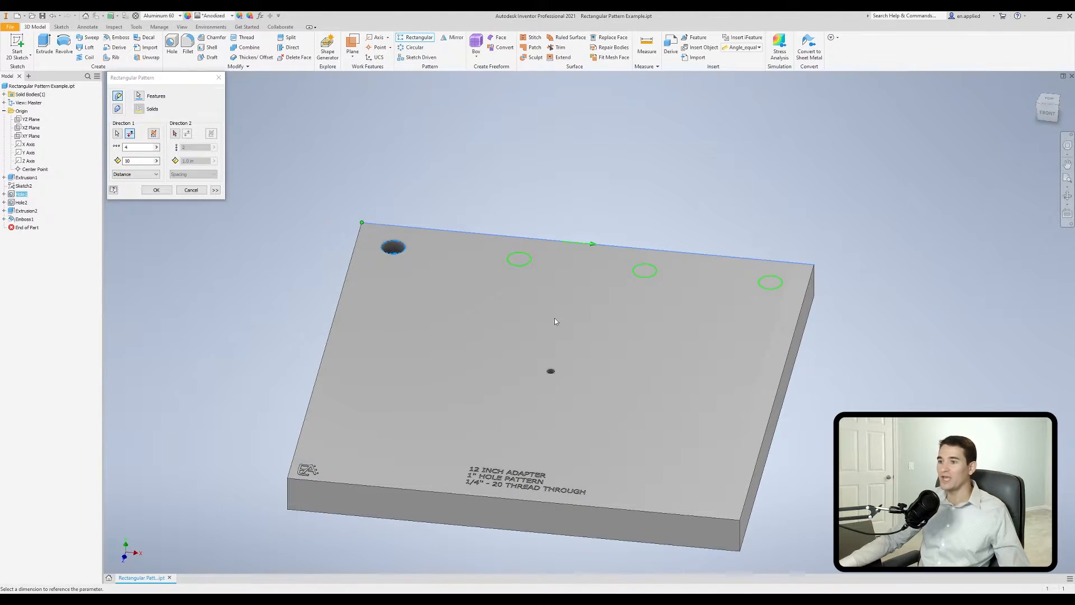
middle_drag(537, 318, 491, 319)
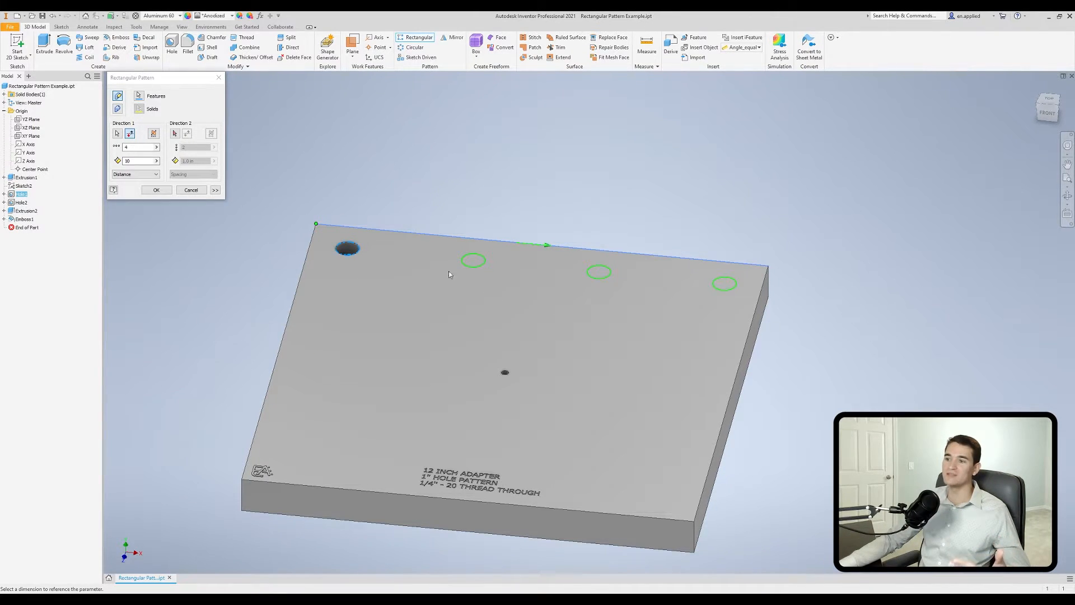
Step: Set the direction 1 count to 7 and try the Curve Length method for distributing the holes
double_click(127, 146)
text(7)
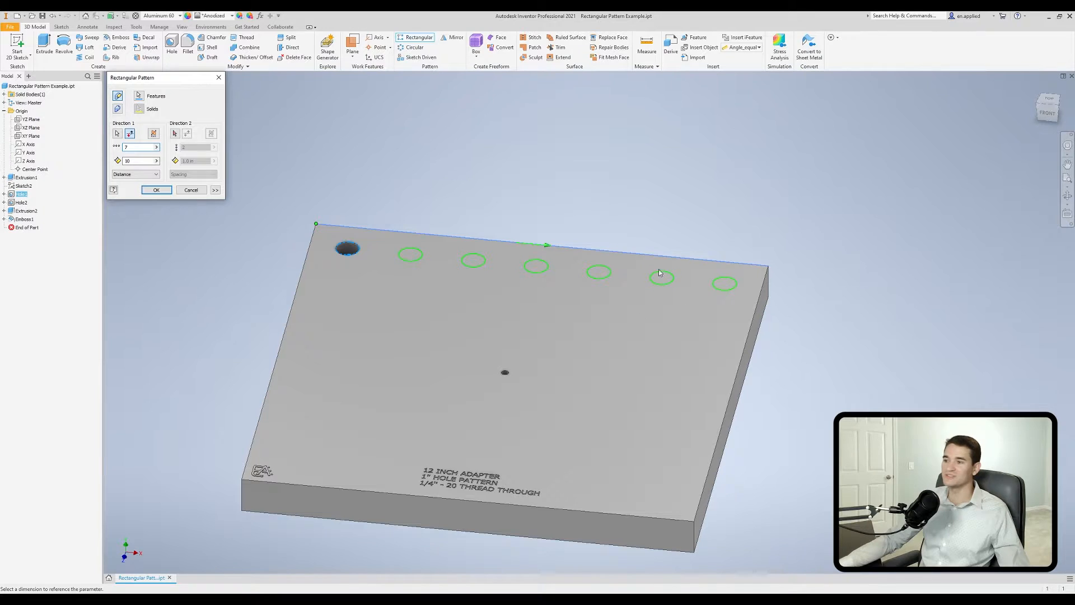
click(143, 174)
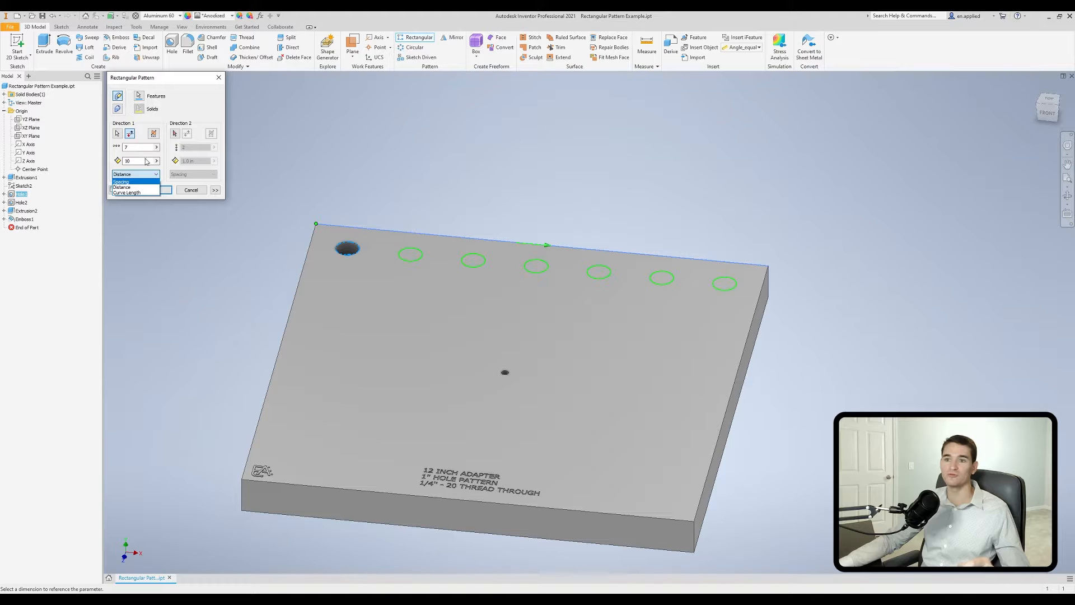
click(142, 192)
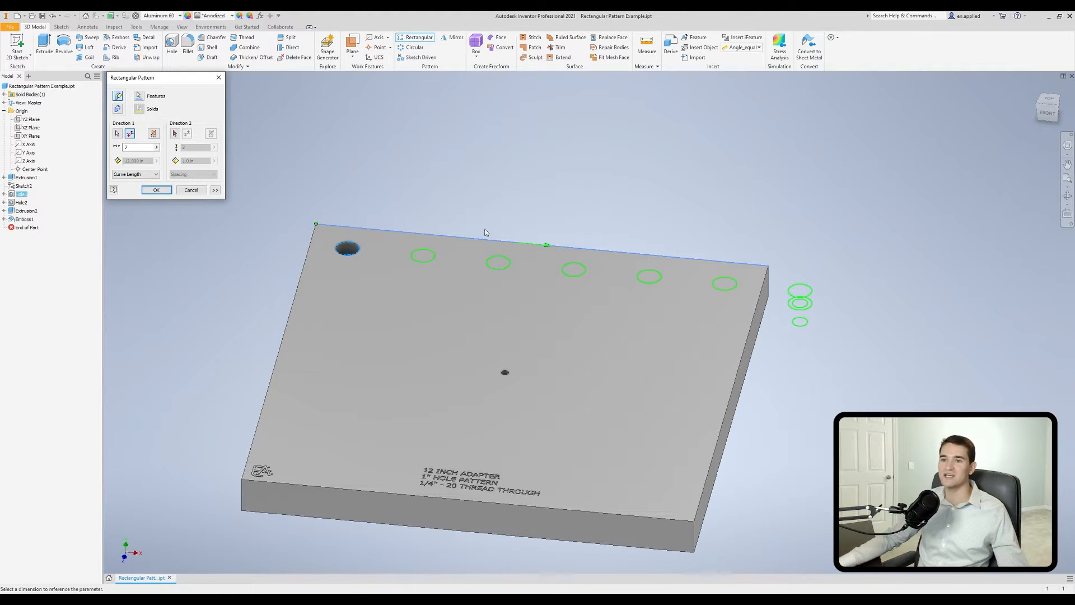
Step: Set direction 1 to 2 occurrences using the Spacing method with a value of 10 in
drag(154, 146, 109, 147)
text(2)
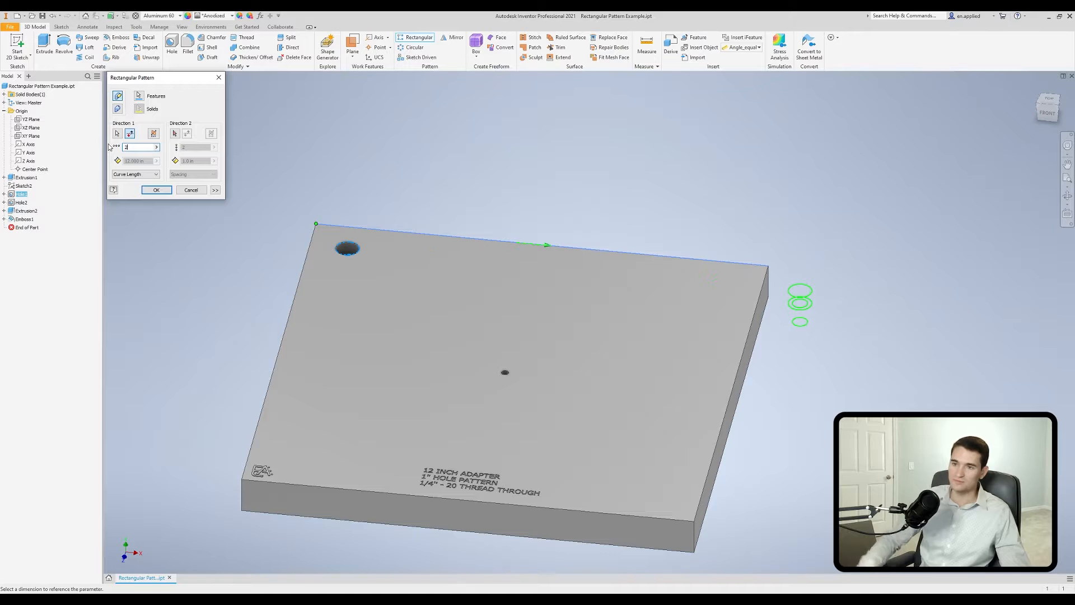
click(143, 174)
click(142, 182)
drag(152, 161, 76, 162)
text(10)
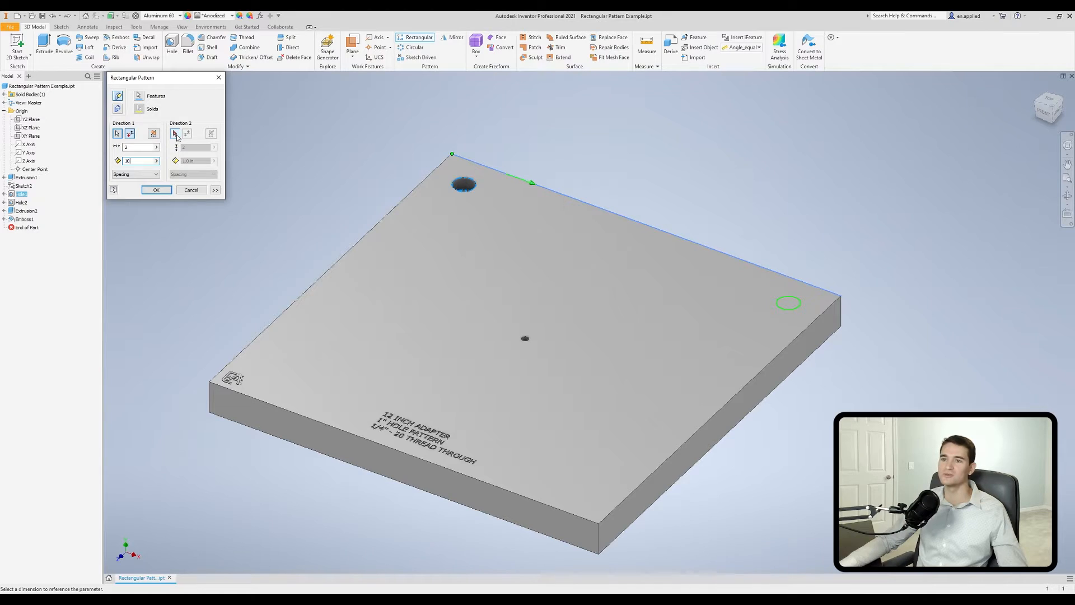
Step: Define direction 2 along the plate's adjacent edge with 2 occurrences spaced 10 in, and create the corner hole pattern
click(175, 136)
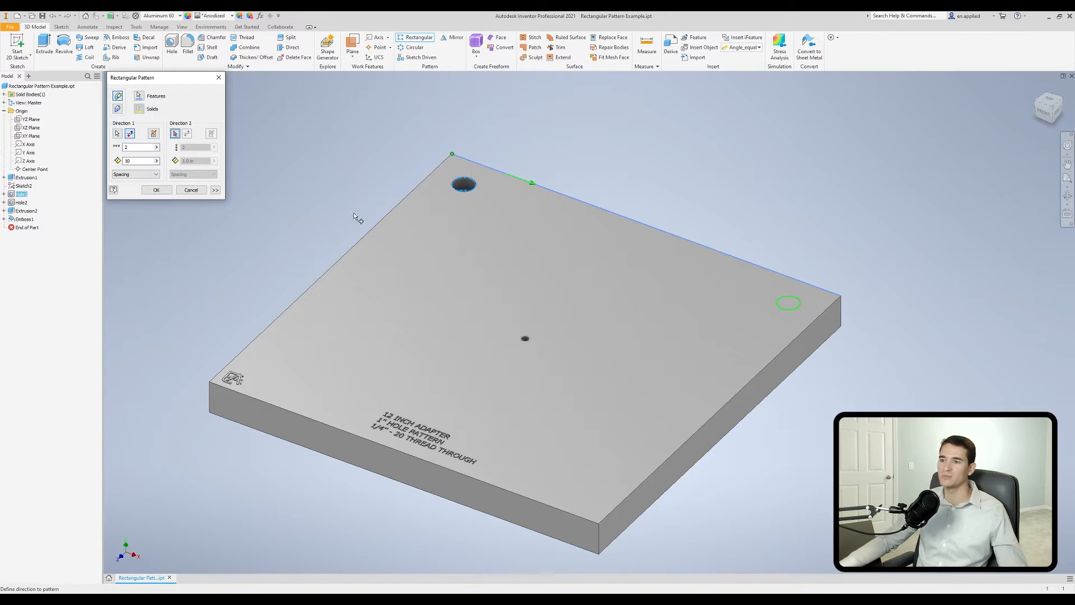
click(358, 239)
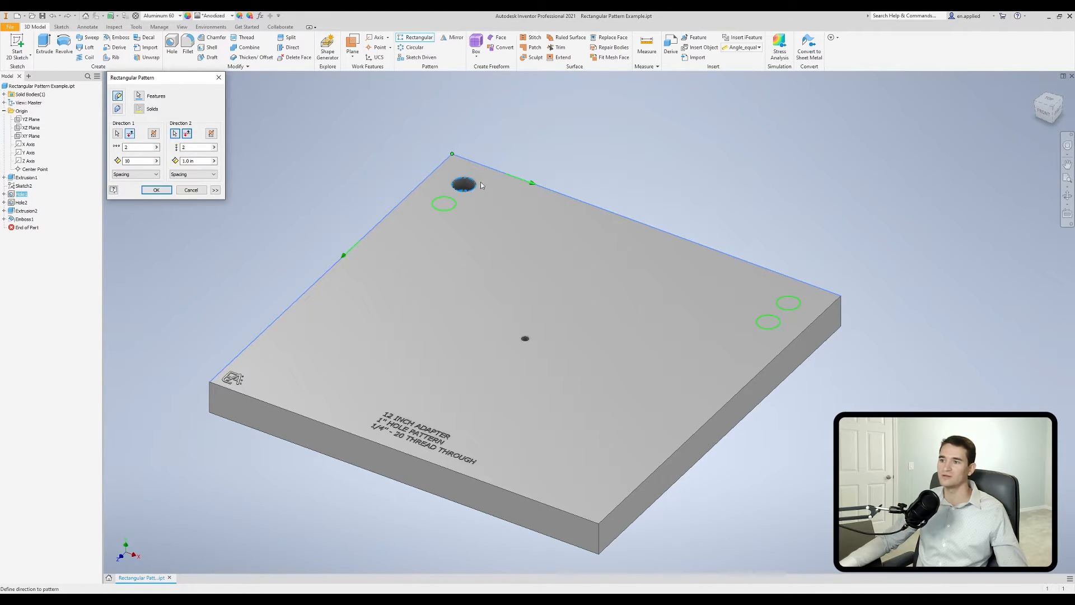
click(193, 161)
text(10)
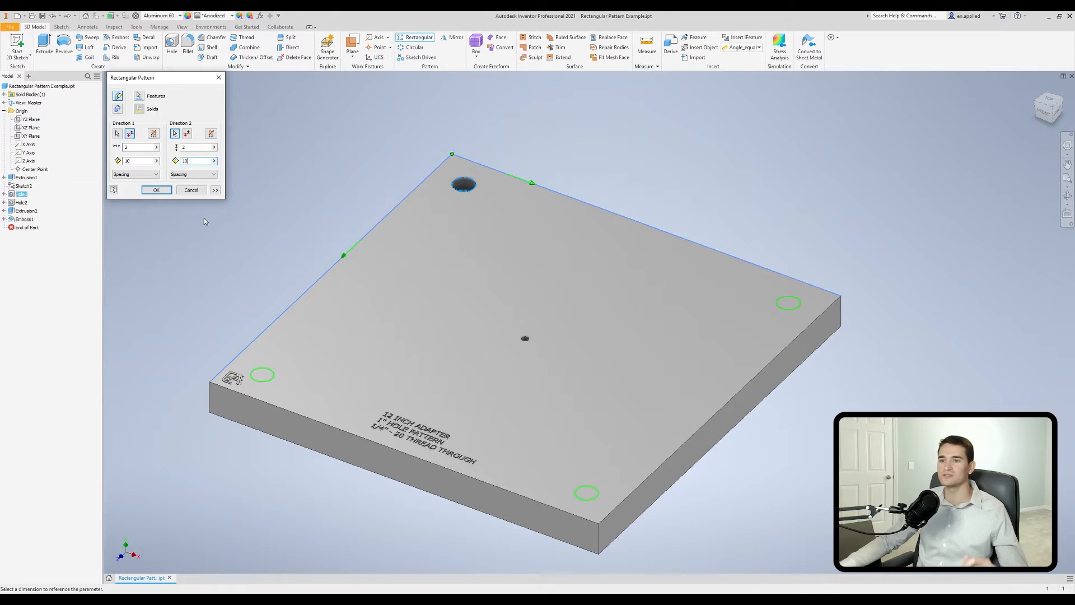
click(157, 190)
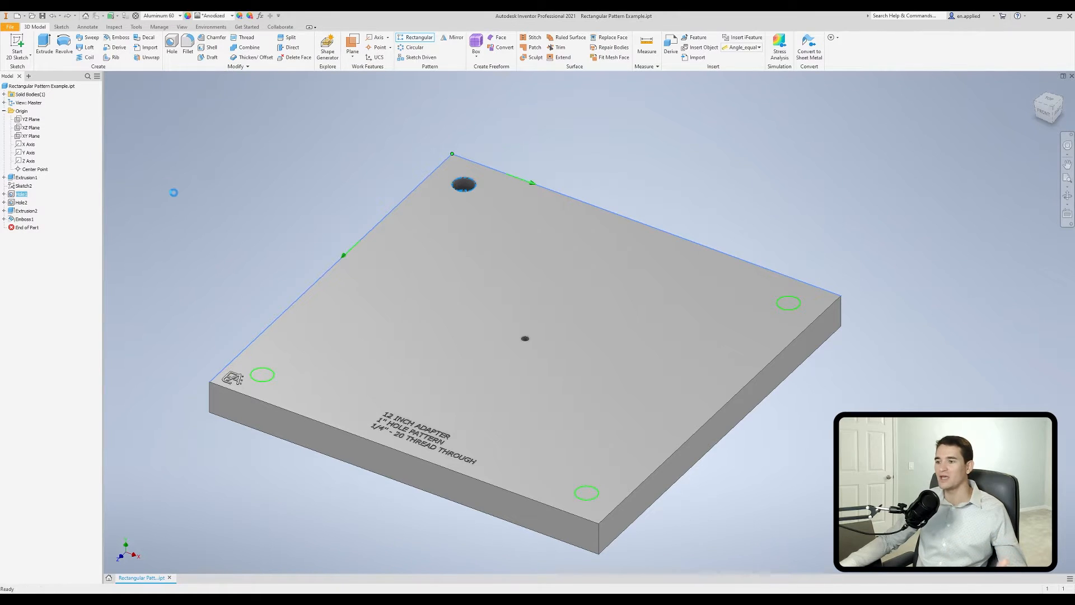
mouse_move(529, 288)
shift+middle_down()
mouse_move(525, 317)
mouse_move(519, 297)
shift+middle_up()
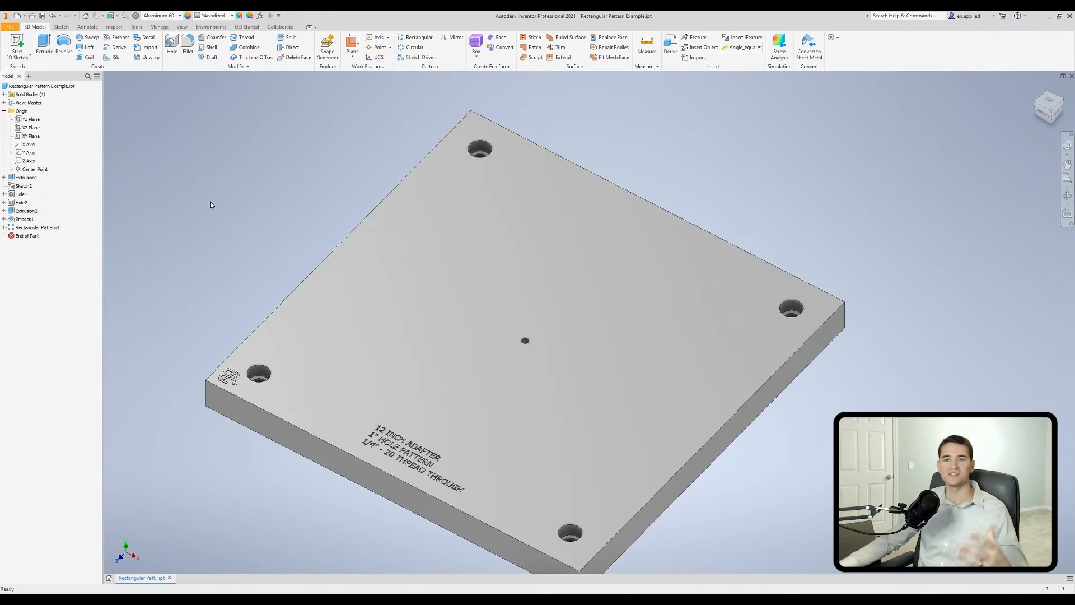
Step: Open the original counterbored corner hole's definition to review its settings, and close it without changes
double_click(22, 194)
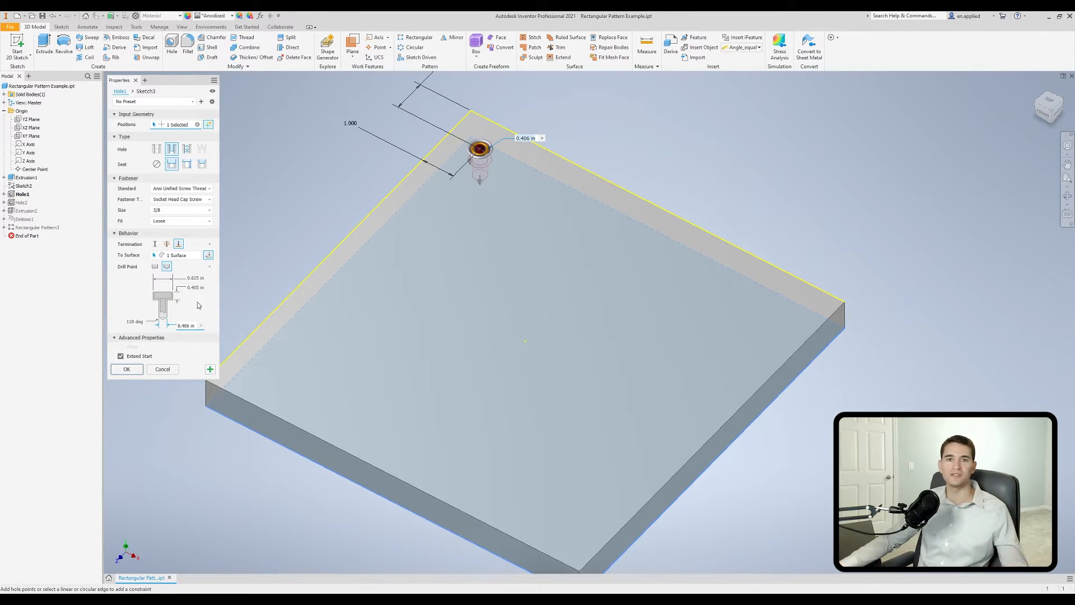
click(167, 368)
shift+middle_drag(532, 456, 537, 428)
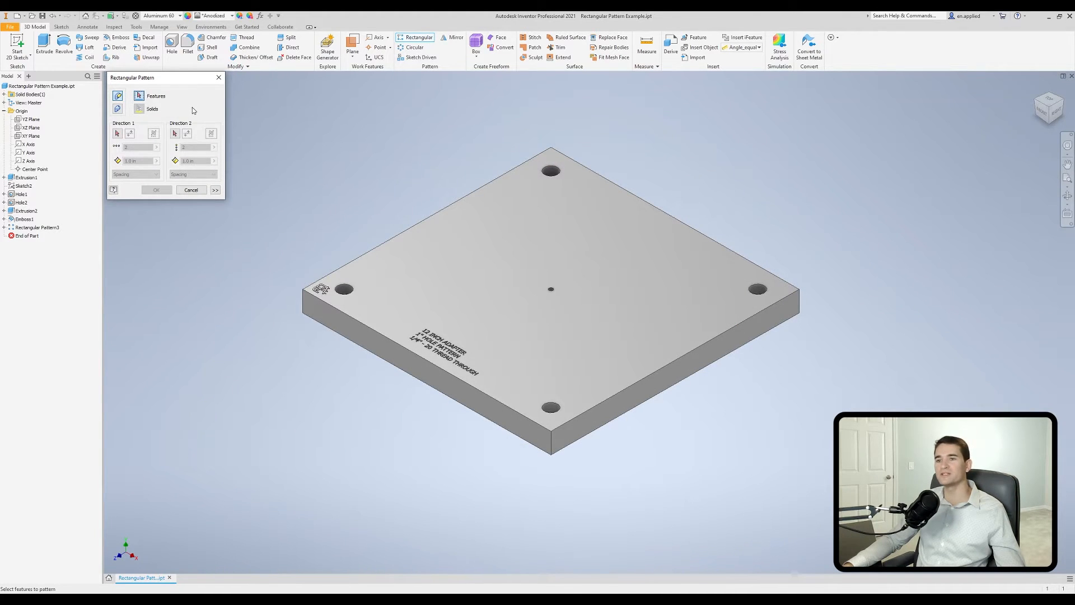
Step: Begin a rectangular pattern of the small threaded center hole, with direction 1 along the plate's back edge
scroll(574, 328, up, 8)
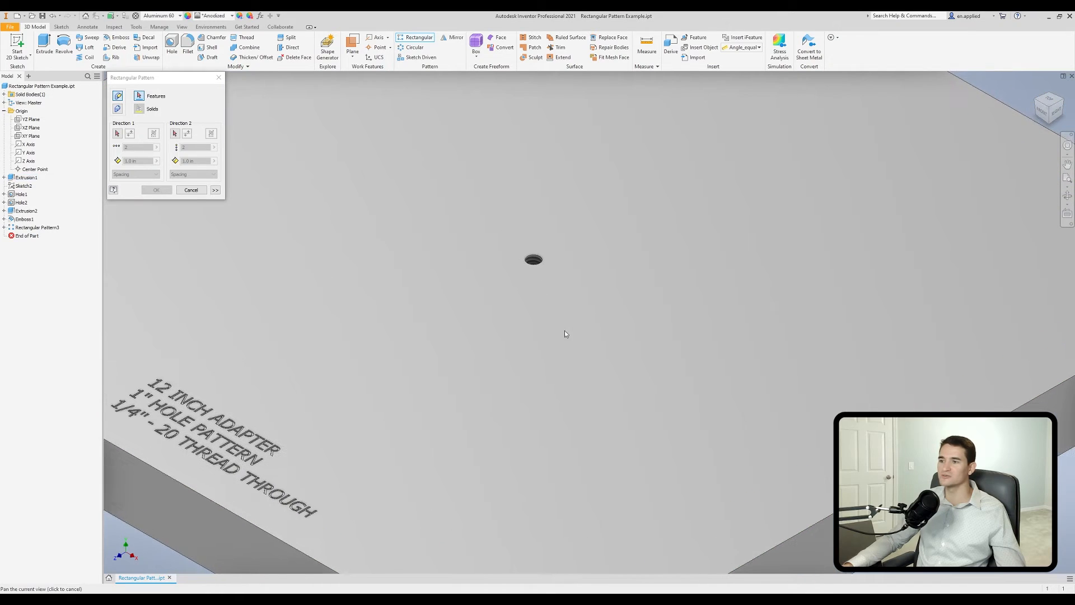
click(534, 259)
scroll(329, 243, down, 3)
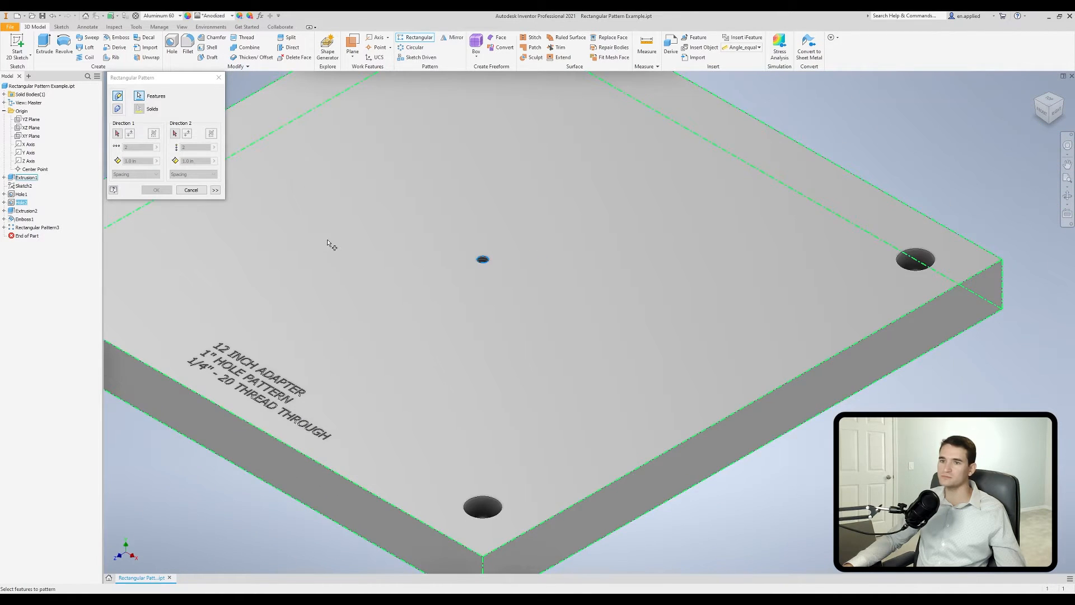
scroll(336, 252, down, 4)
click(119, 133)
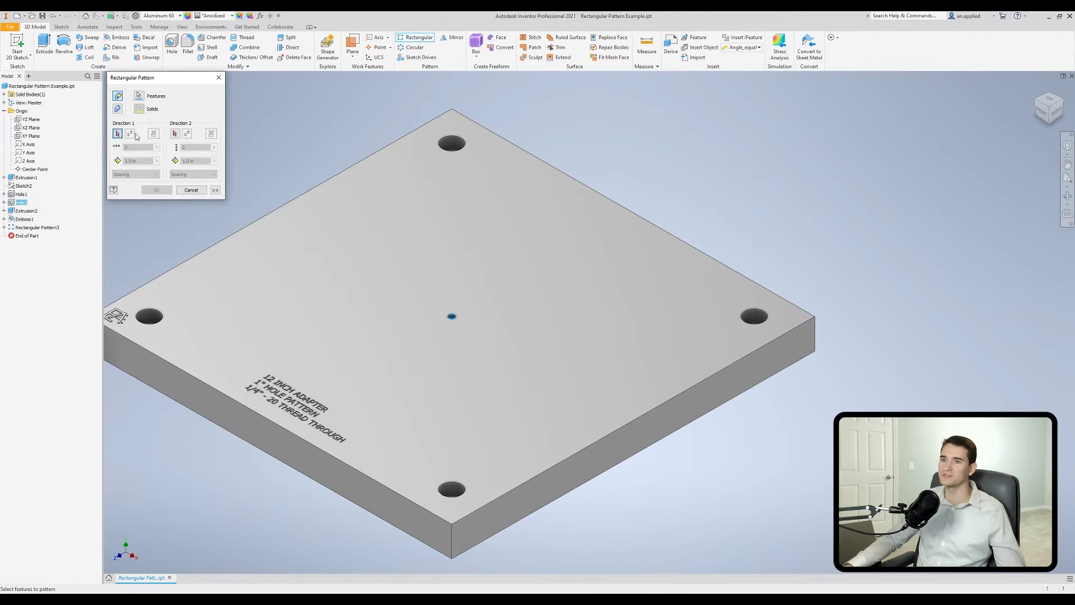
click(613, 199)
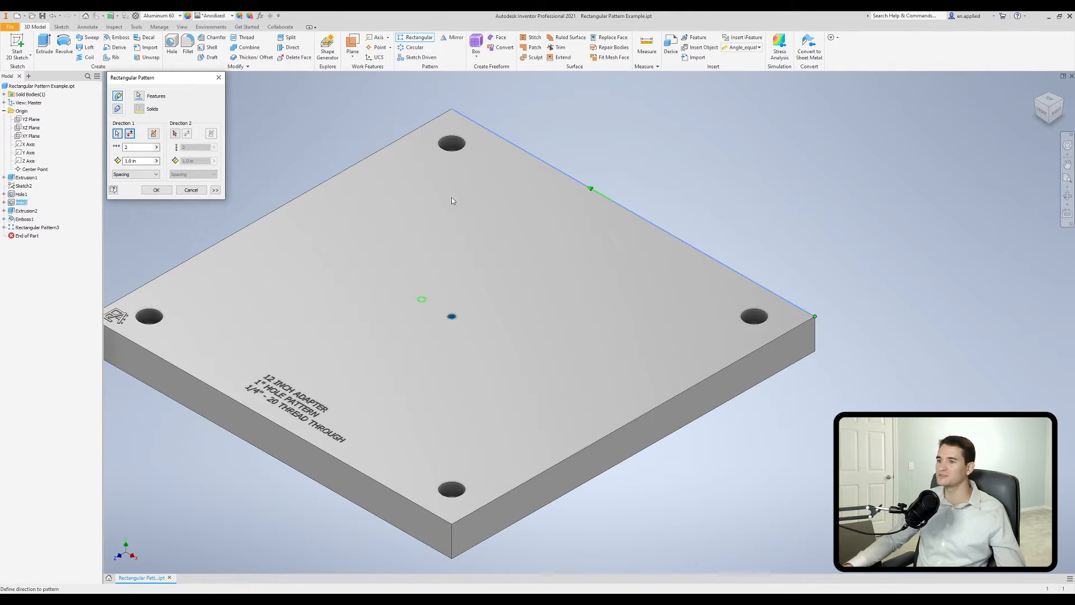
Step: Set direction 1 to 9 occurrences and distribute them symmetrically on both sides of the center hole with Midplane
shift+middle_drag(351, 428, 391, 430)
scroll(403, 412, down, 3)
middle_drag(418, 382, 452, 331)
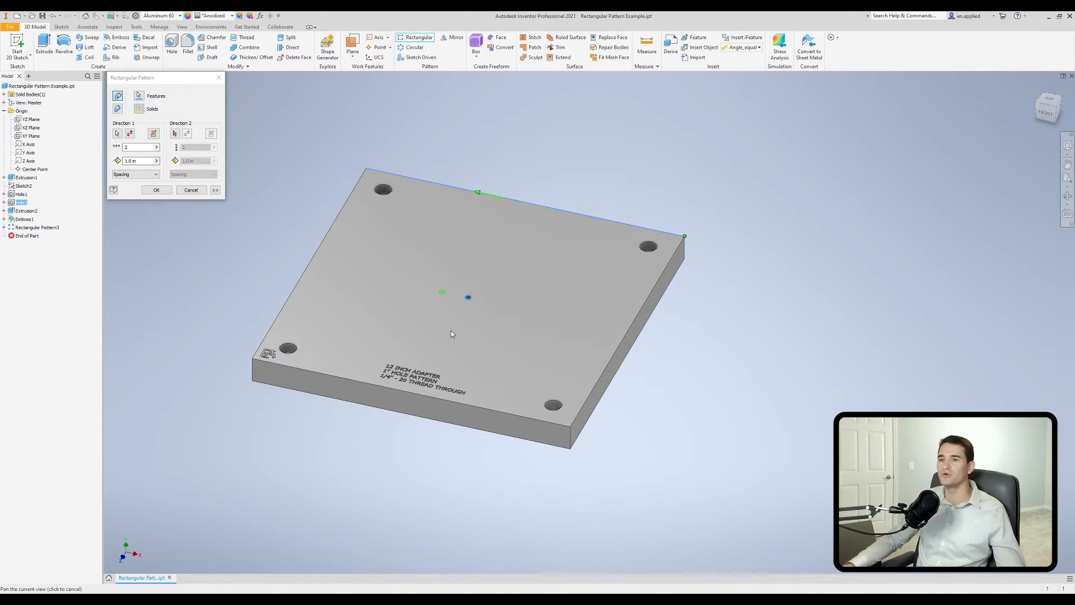
scroll(453, 331, up, 2)
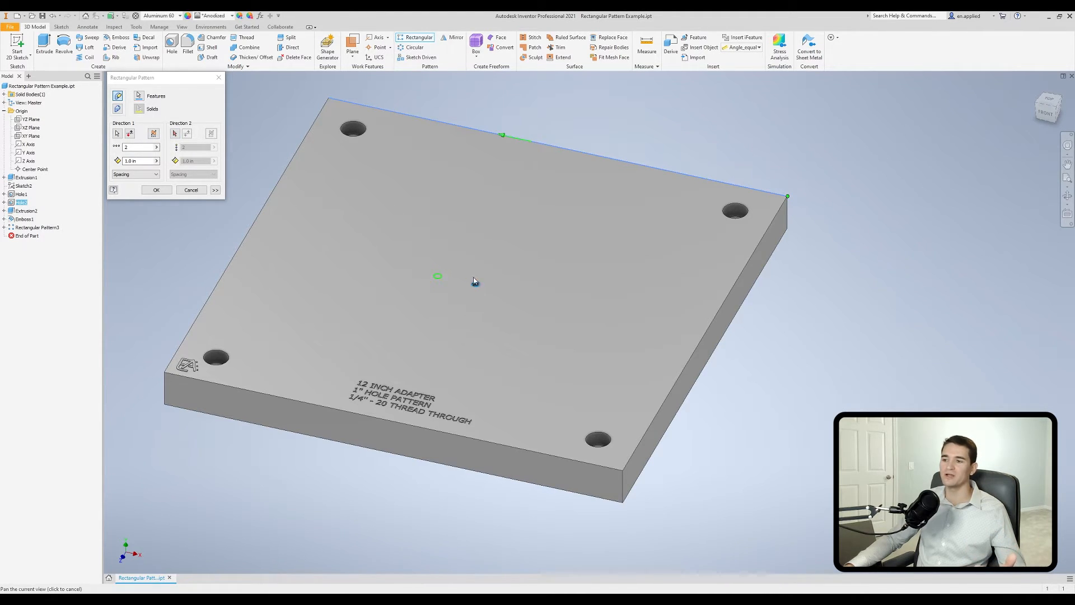
drag(134, 148, 107, 147)
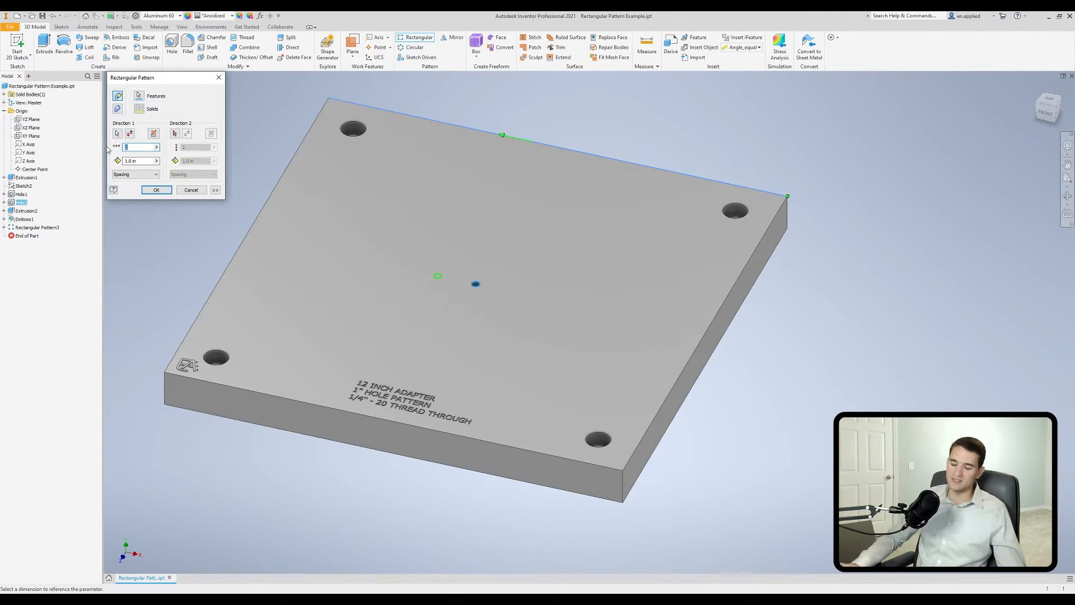
text(9)
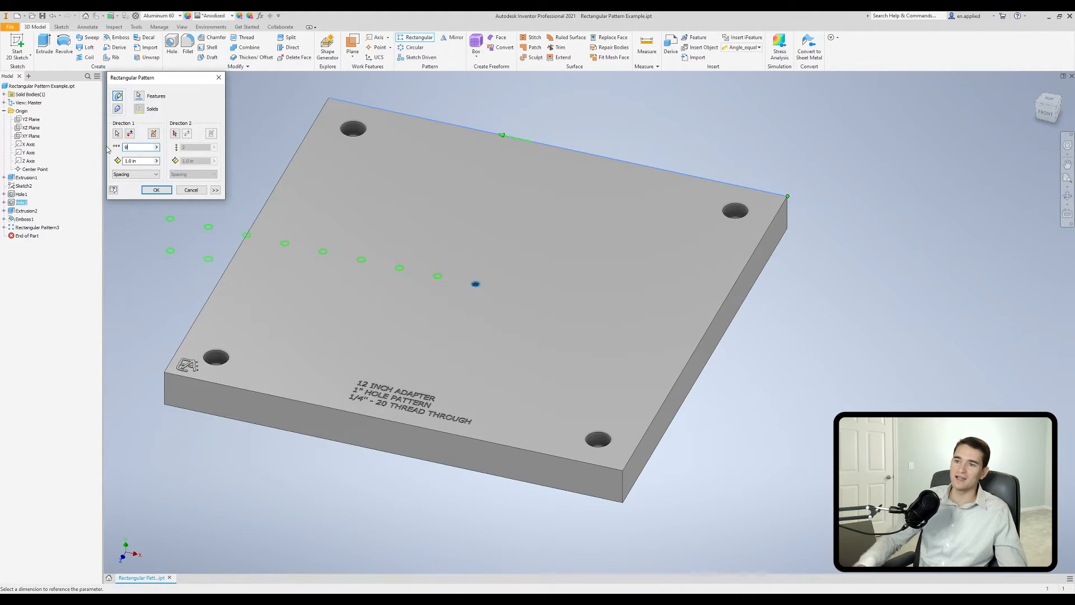
click(155, 134)
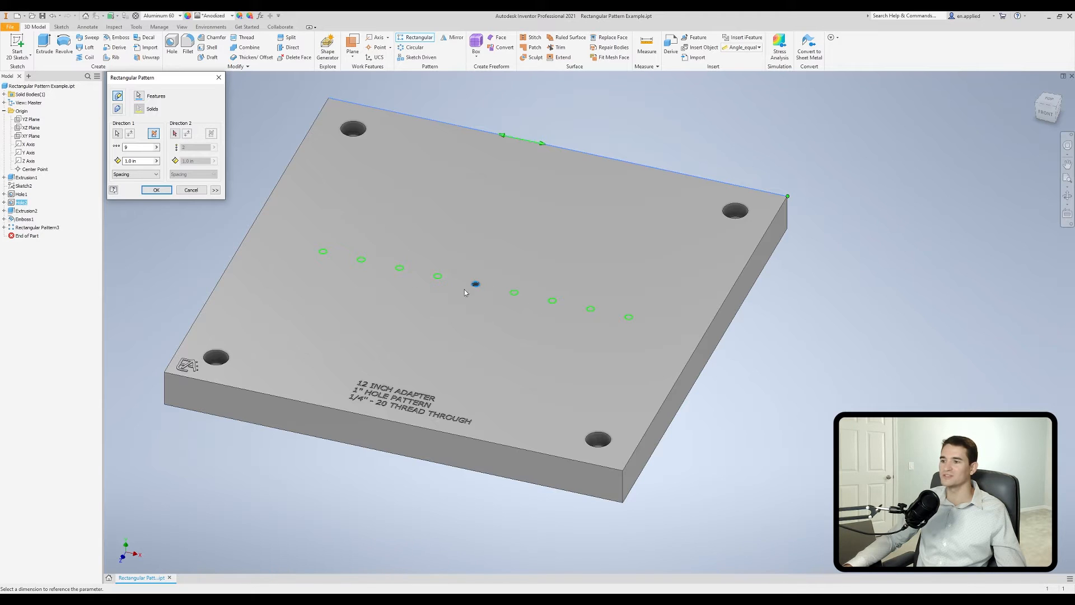
Step: Define direction 2 along the plate's side edge as a Midplane distribution with 9 occurrences, accepting the large pattern warning
middle_drag(201, 227, 237, 237)
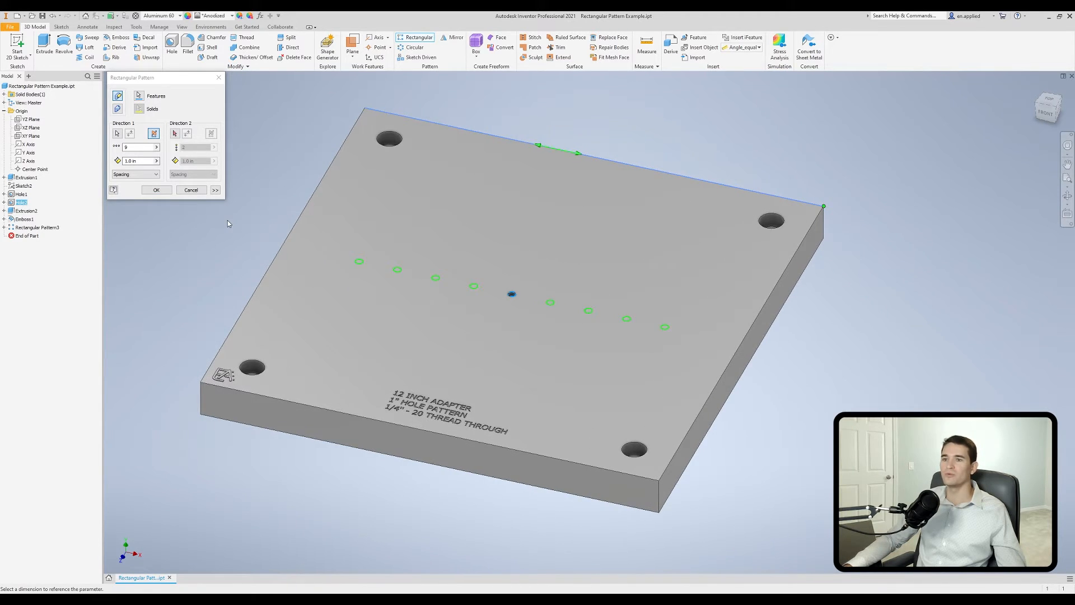
click(175, 134)
click(777, 294)
middle_drag(777, 293, 704, 295)
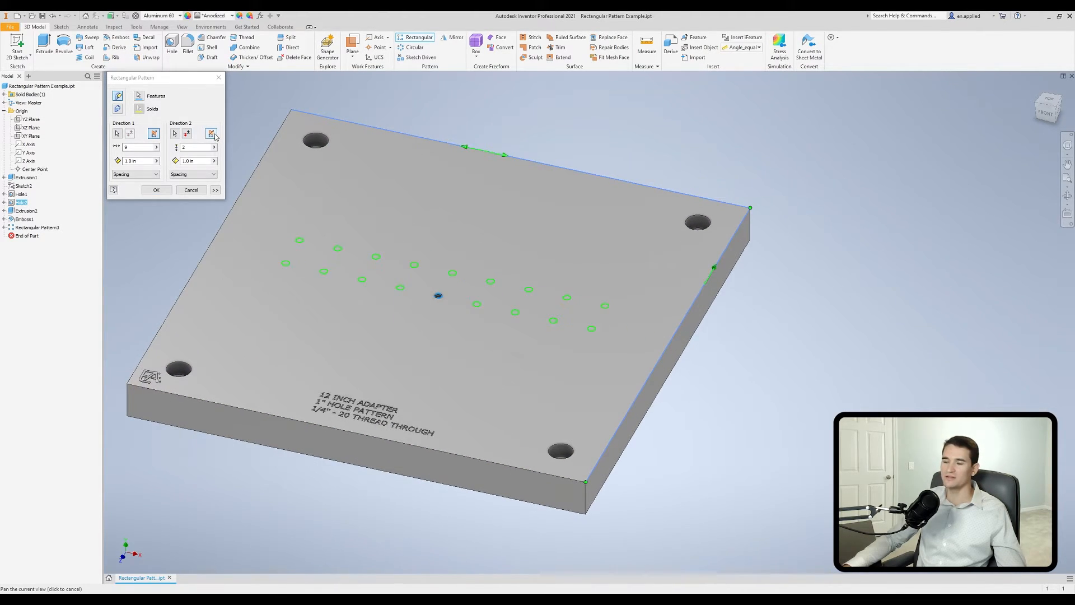
drag(191, 147, 156, 147)
text(9)
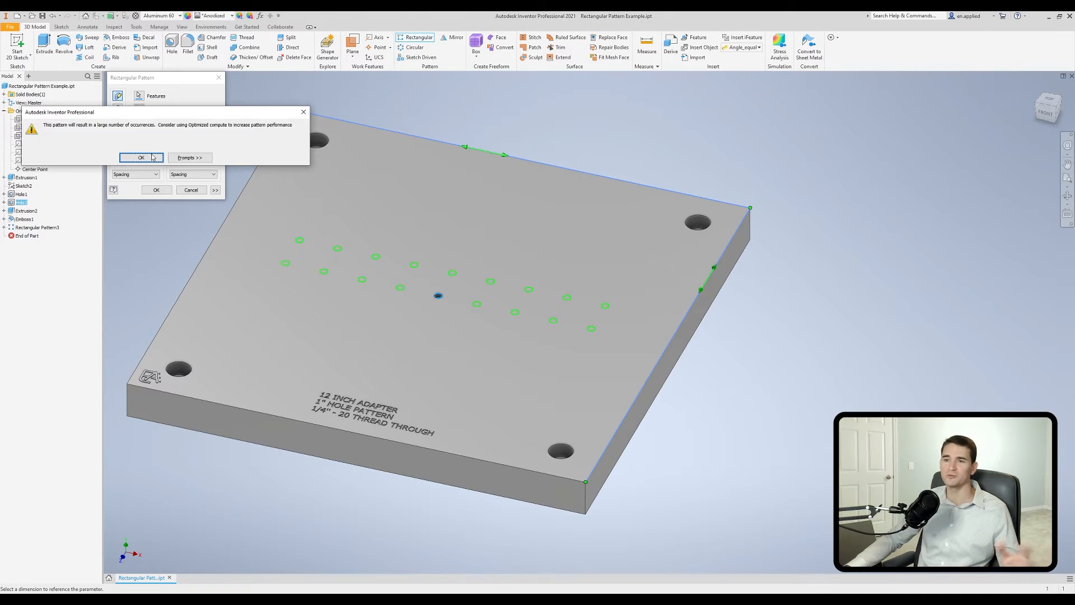
click(150, 159)
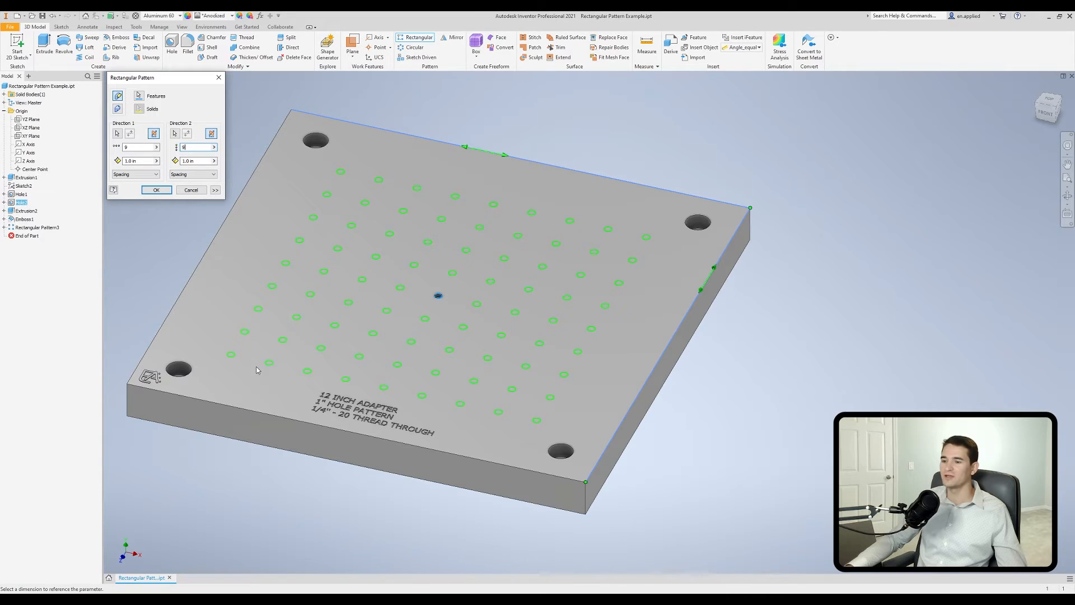
Step: Create the 9 by 9 pattern of the center hole and inspect the resulting threaded holes up close
scroll(234, 269, down, 4)
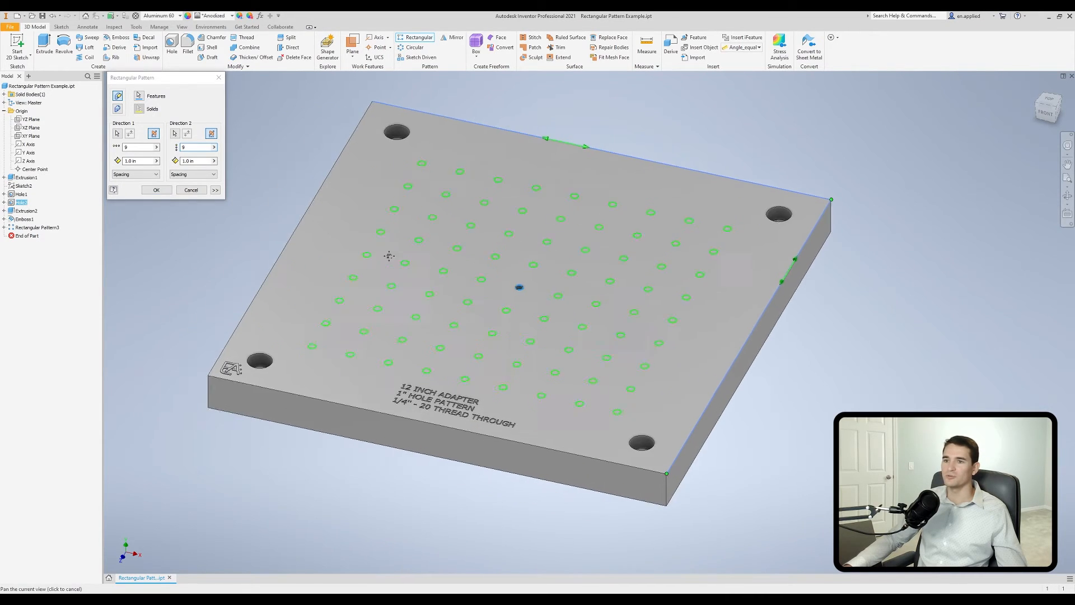
click(159, 192)
scroll(351, 241, up, 3)
scroll(351, 241, up, 5)
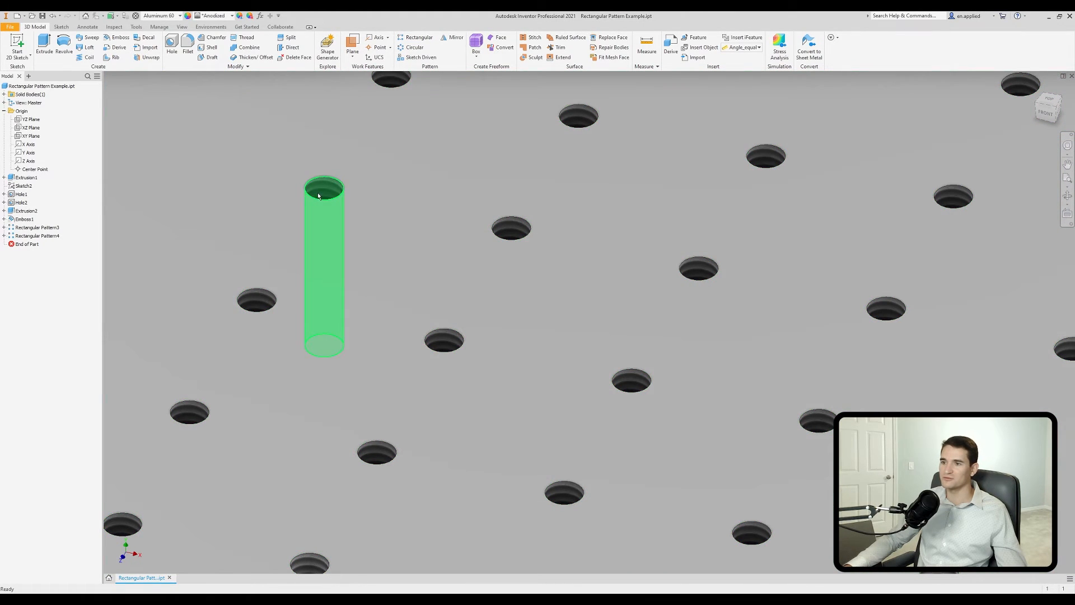
scroll(585, 352, down, 5)
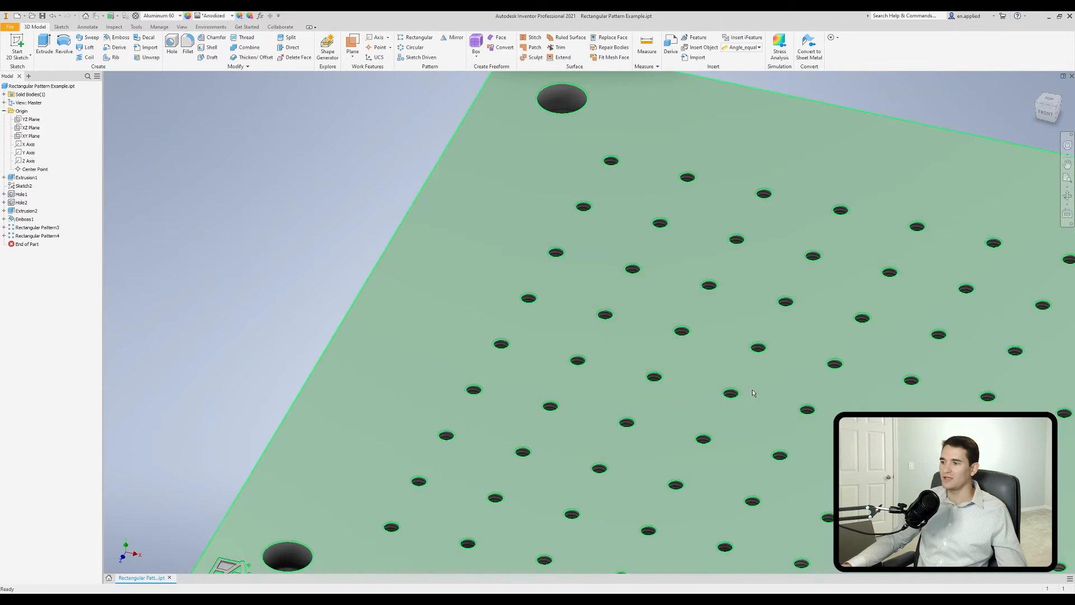
scroll(751, 392, down, 5)
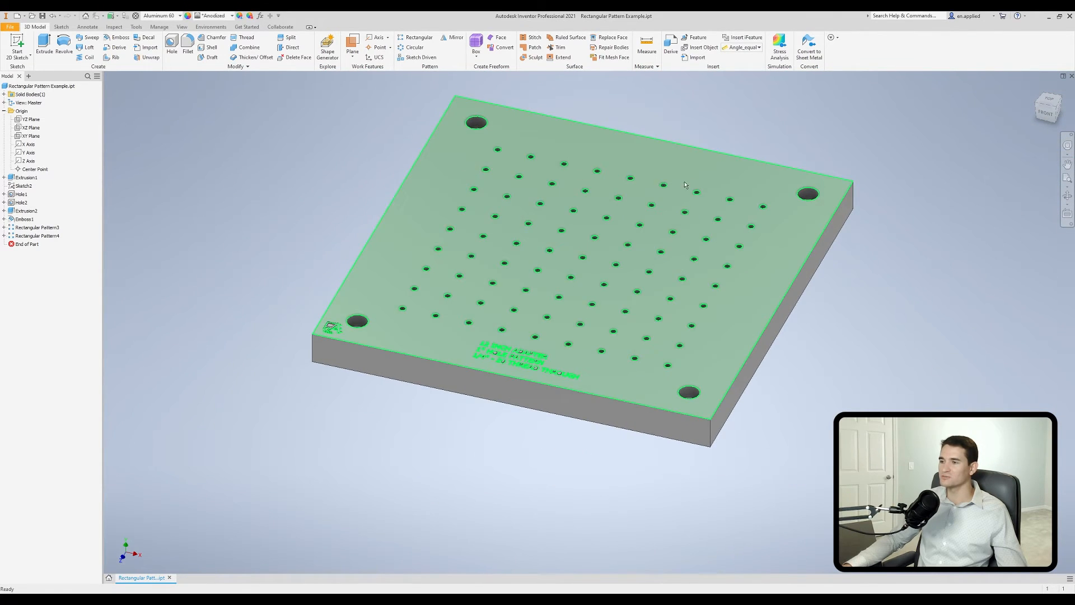
Step: Start another rectangular pattern and expand its additional start, compute and orientation options
key(ctrl+shift+r)
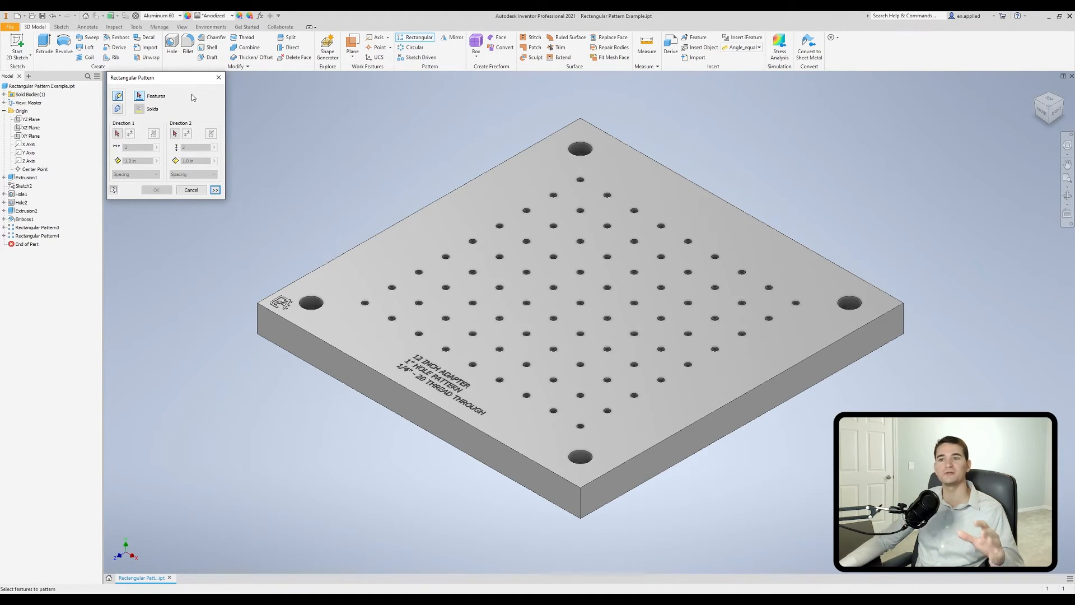
click(215, 190)
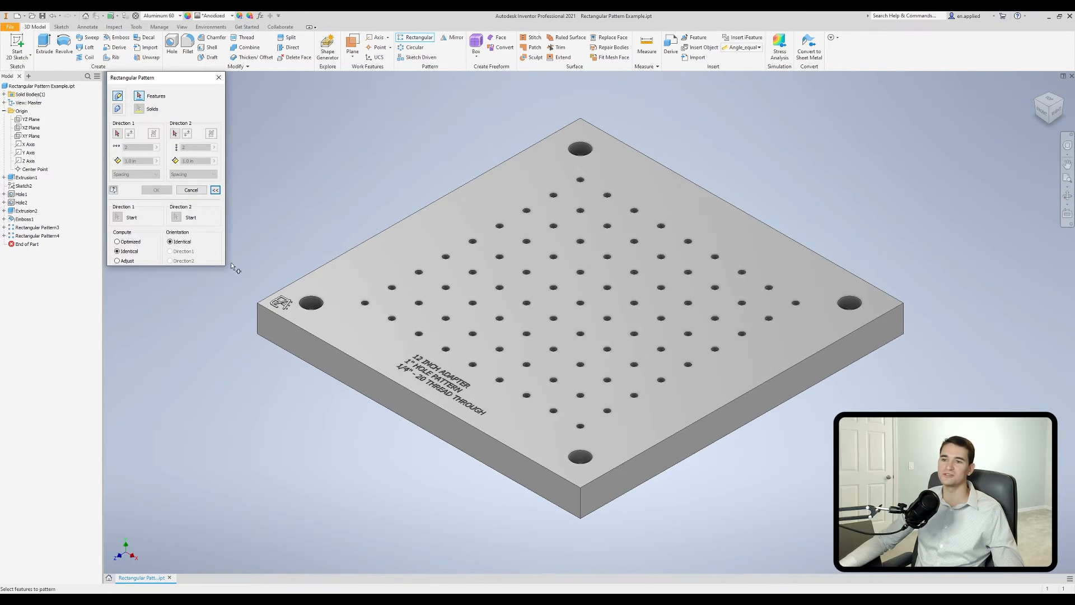